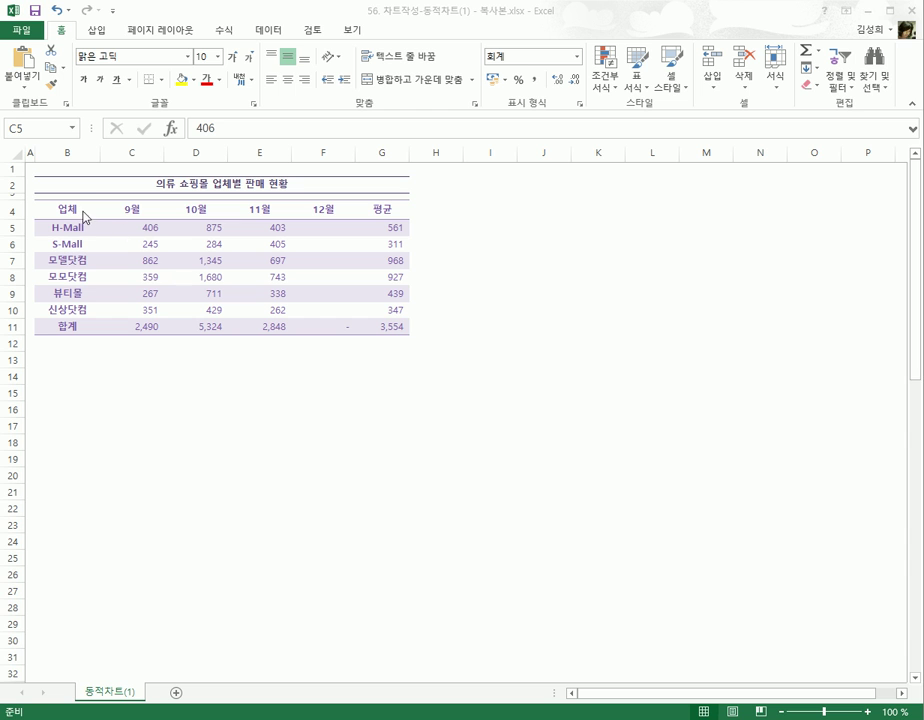
- Insert a 2-D clustered column chart from the range B4:E10 and place it below the table
{"action": "left_click_drag", "start_coordinate": [72, 208], "coordinate": [285, 308]}
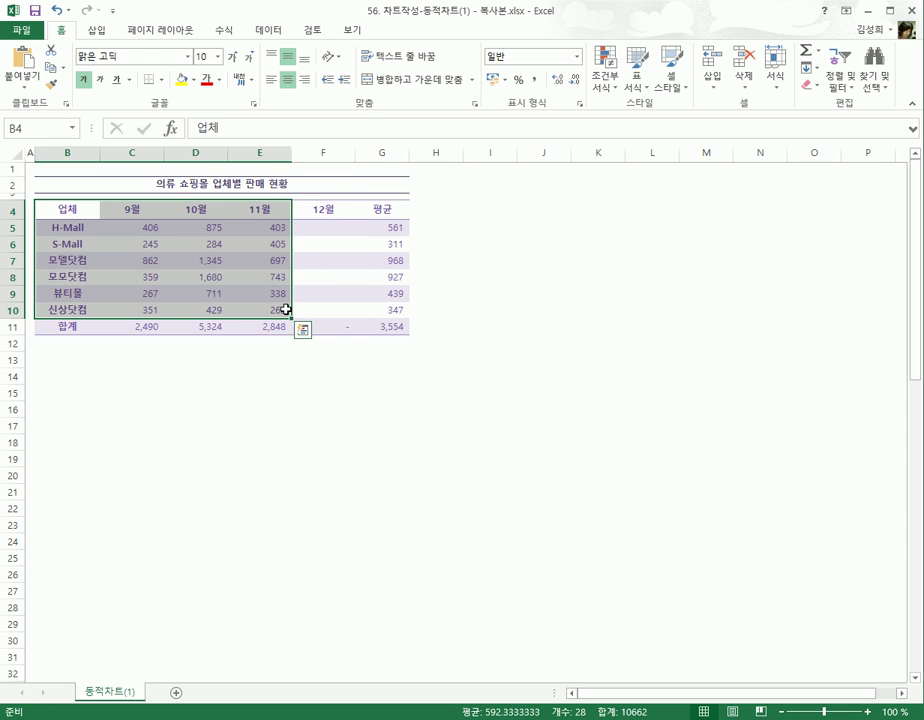
{"action": "left_click", "coordinate": [96, 31]}
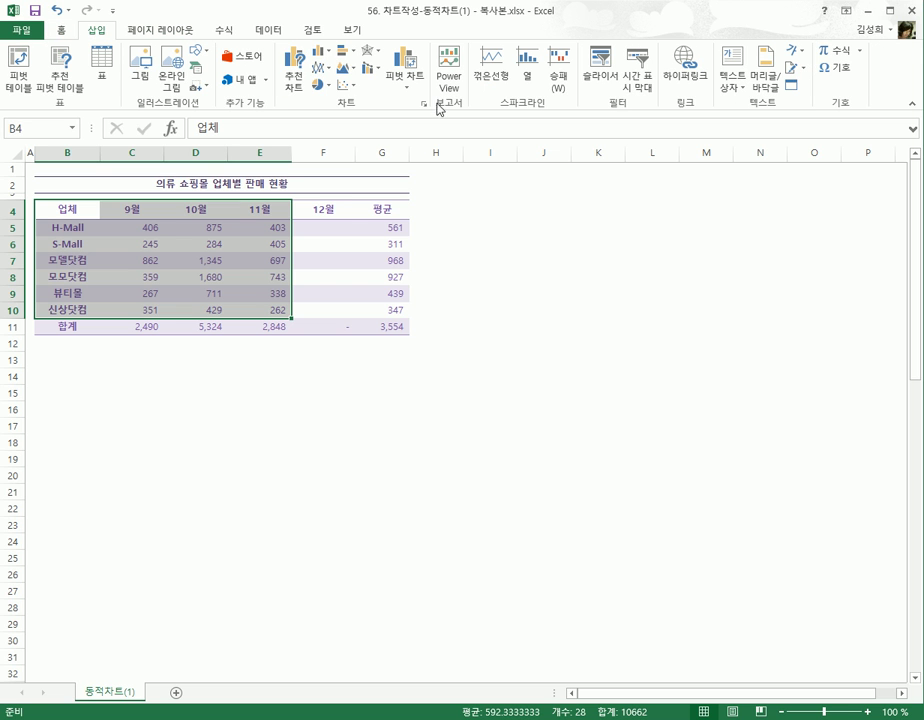
{"action": "left_click", "coordinate": [329, 57]}
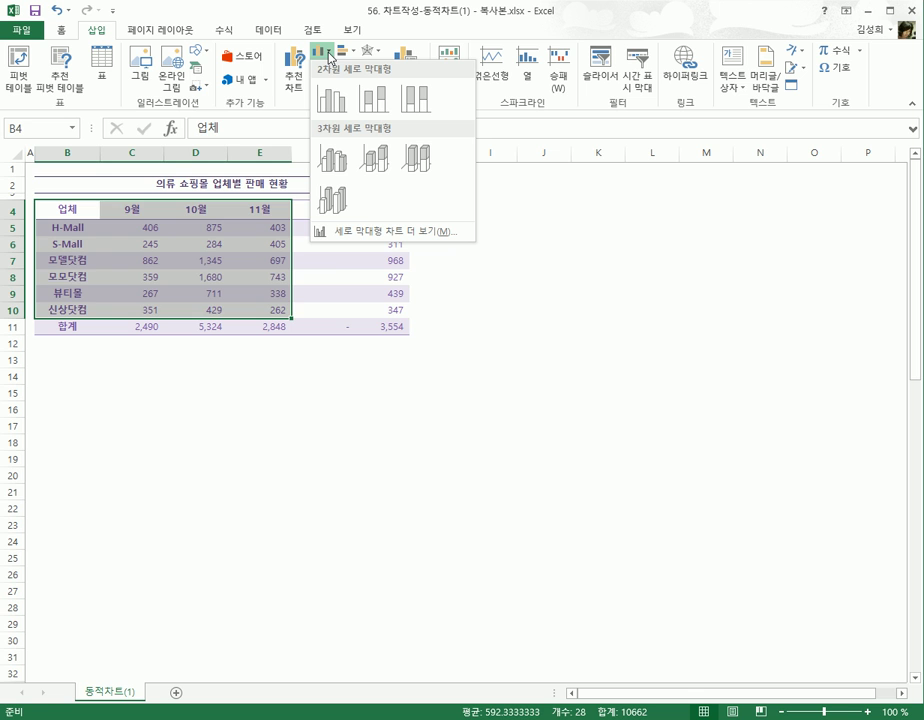
{"action": "left_click", "coordinate": [333, 103]}
{"action": "mouse_move", "coordinate": [538, 323]}
{"action": "left_mouse_down"}
{"action": "mouse_move", "coordinate": [320, 373]}
{"action": "mouse_move", "coordinate": [297, 366]}
{"action": "left_mouse_up"}
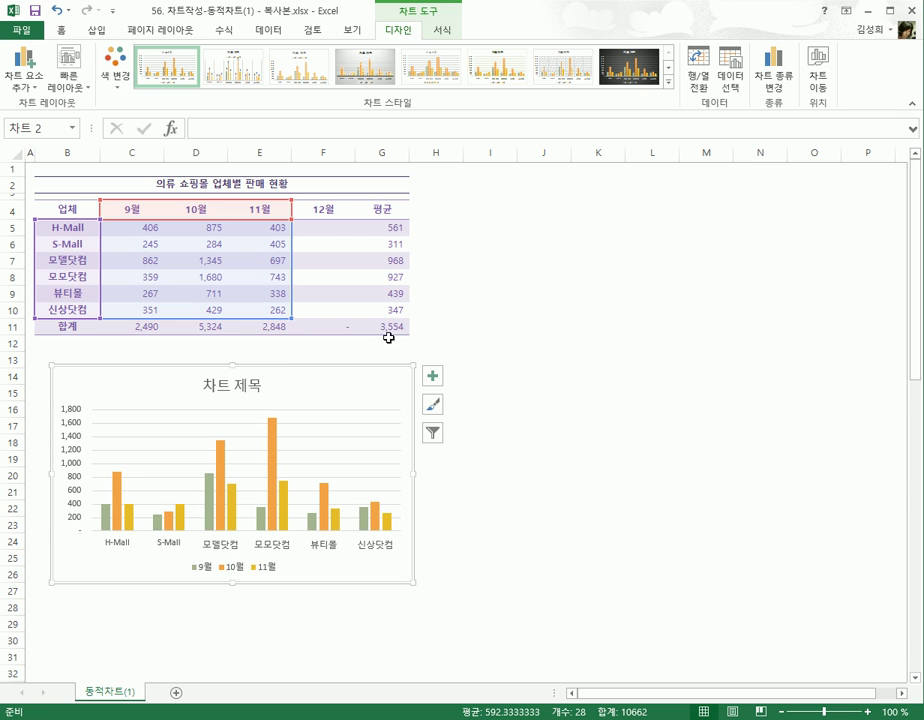
- Start defining the workbook-scoped name H_Mall from cell C5 and enlarge the definition dialog
{"action": "left_click", "coordinate": [151, 235]}
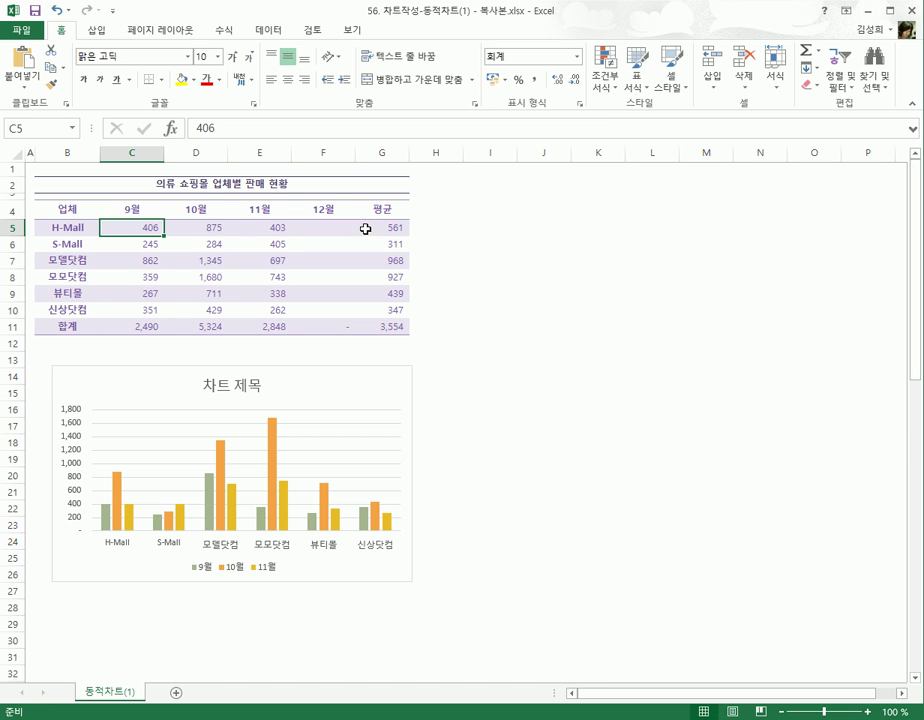
{"action": "left_click", "coordinate": [224, 30]}
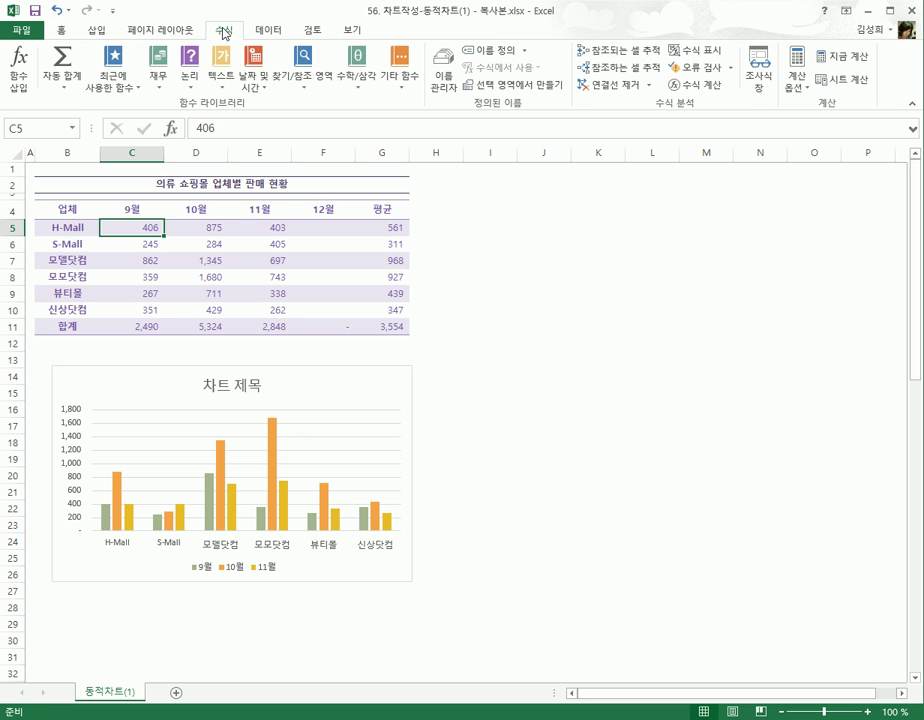
{"action": "left_click", "coordinate": [483, 53]}
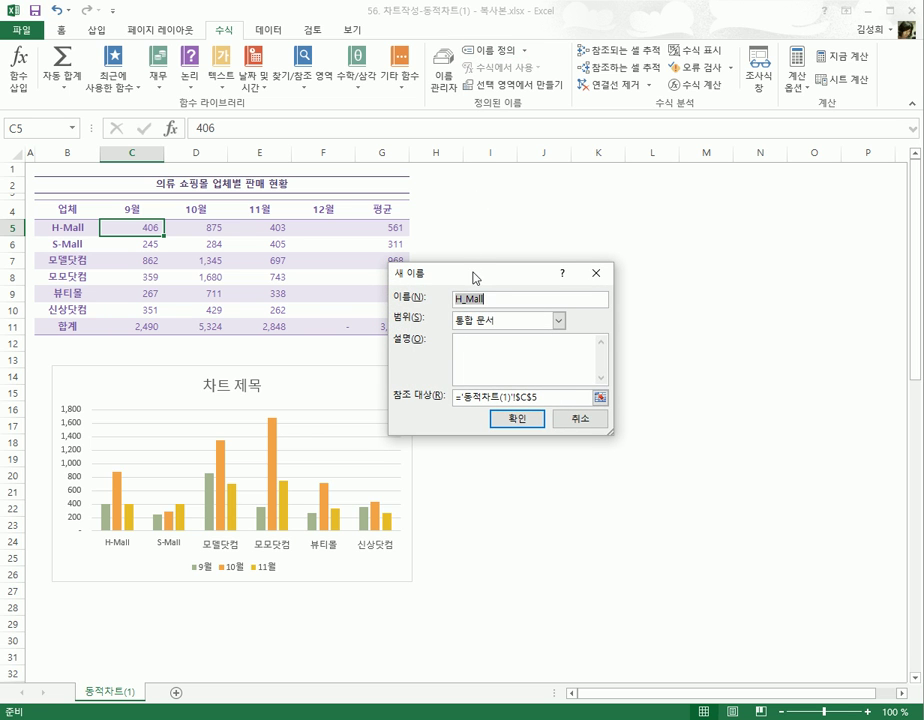
{"action": "left_click_drag", "start_coordinate": [474, 282], "coordinate": [348, 278]}
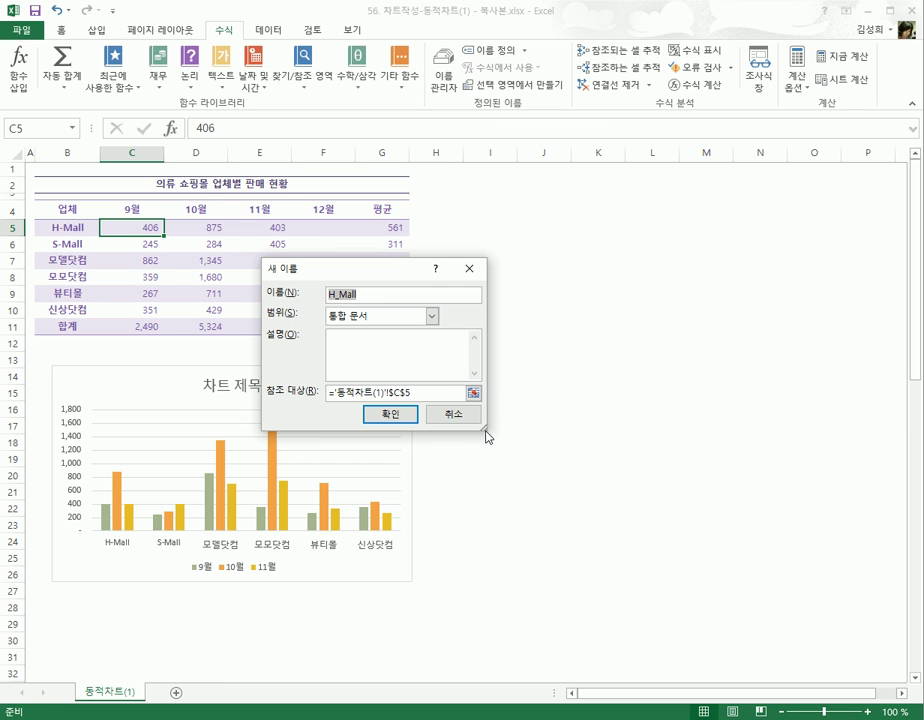
{"action": "left_click_drag", "start_coordinate": [488, 437], "coordinate": [697, 499]}
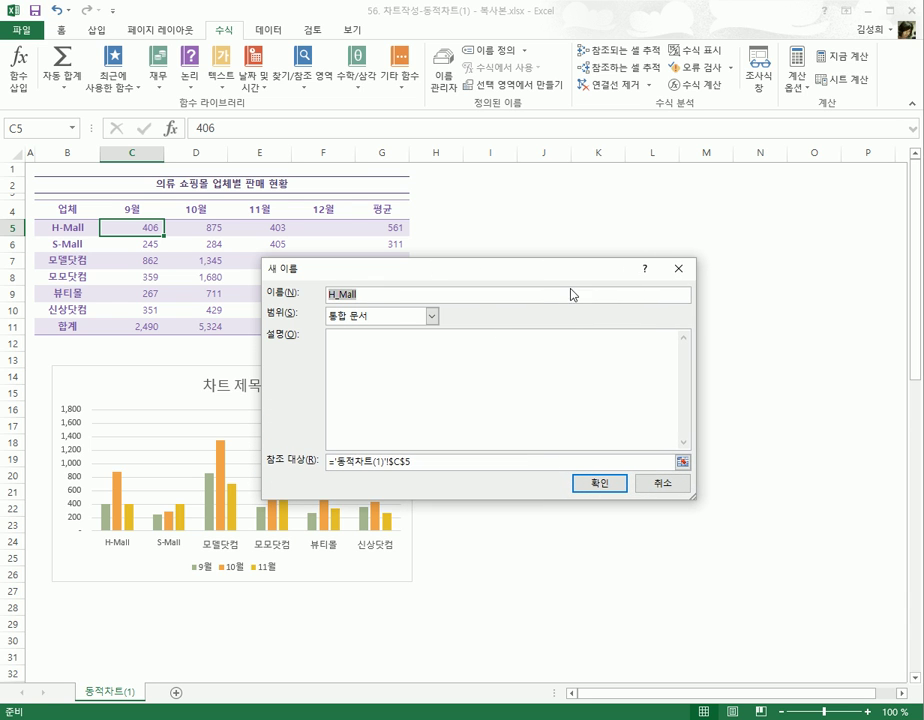
{"action": "left_click_drag", "start_coordinate": [548, 278], "coordinate": [550, 243]}
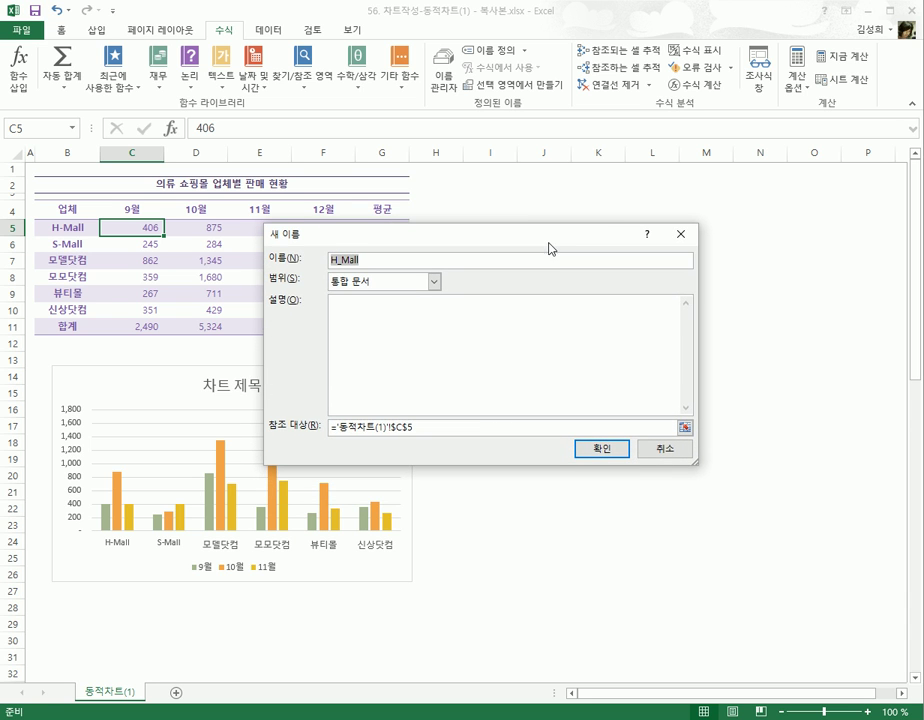
- Point the H_Mall reference at the fixed range C5:F5
{"action": "left_click", "coordinate": [340, 429]}
{"action": "left_click_drag", "start_coordinate": [419, 238], "coordinate": [419, 287]}
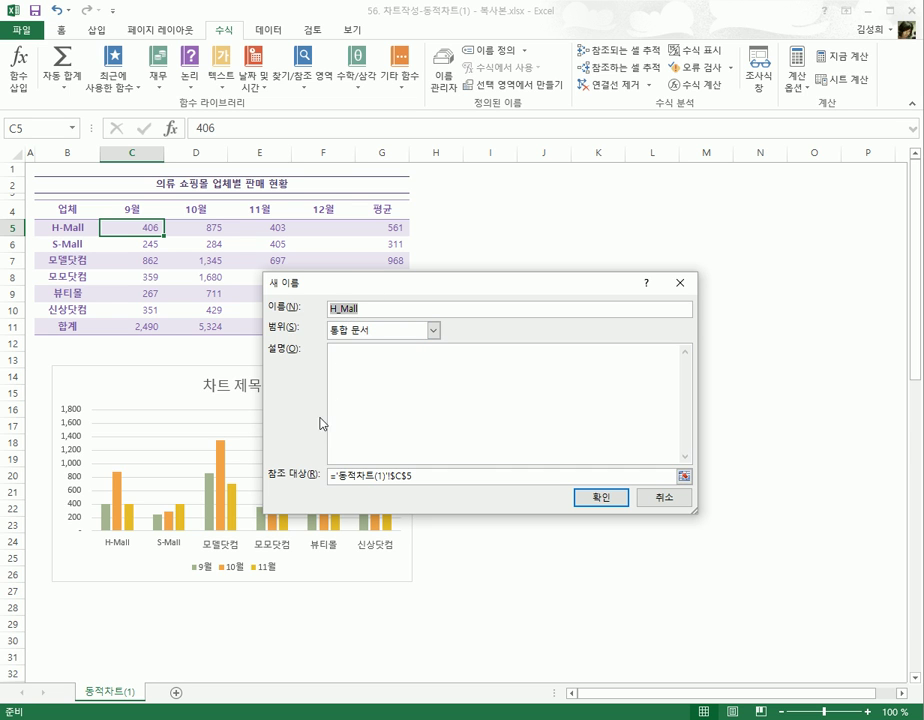
{"action": "left_click", "coordinate": [450, 476]}
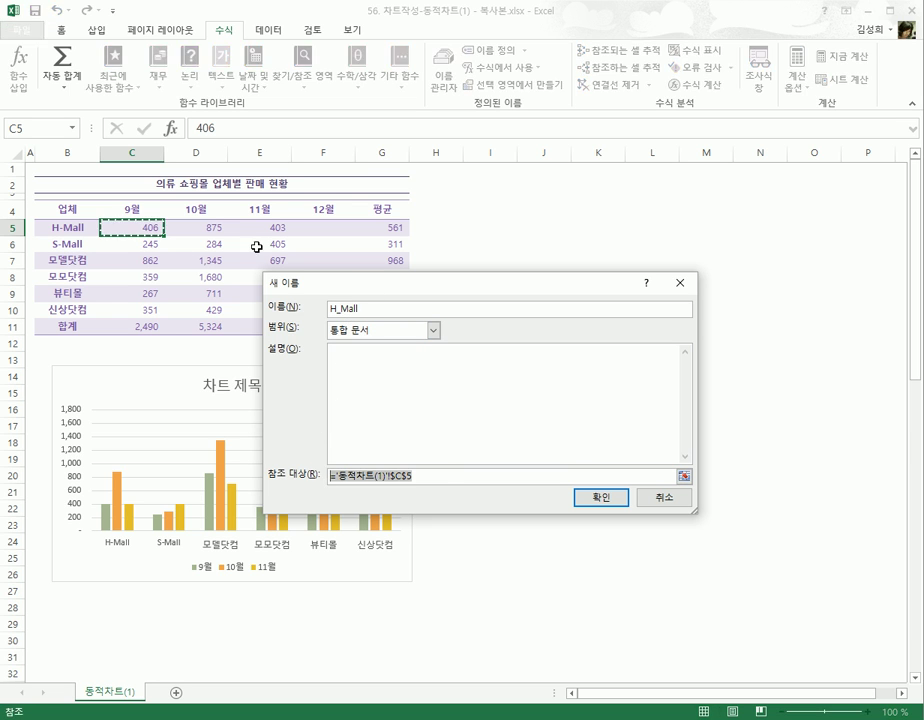
{"action": "left_click_drag", "start_coordinate": [132, 226], "coordinate": [300, 231]}
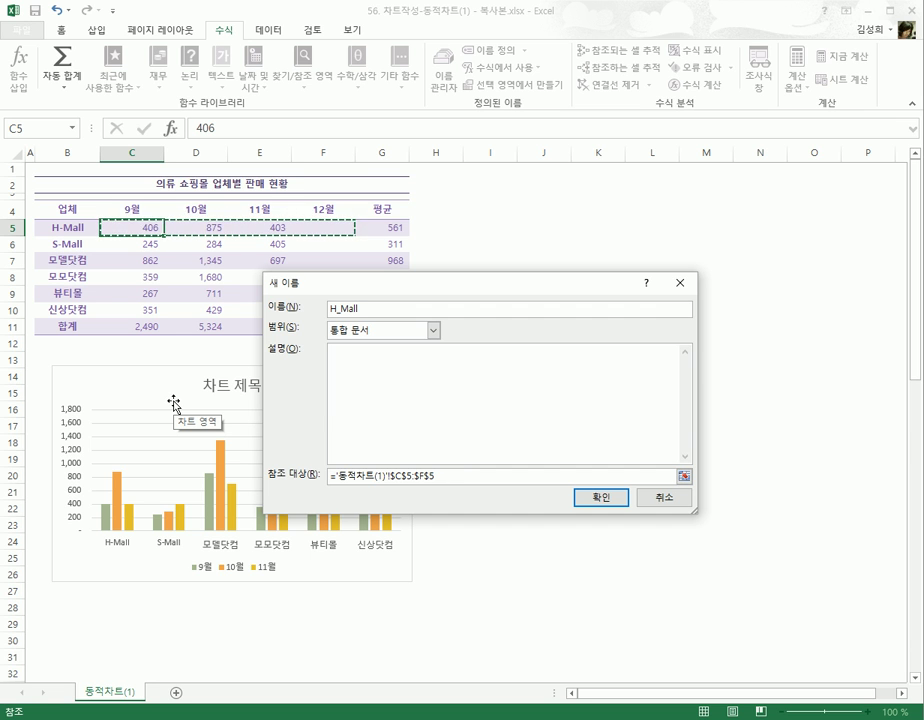
- Replace the H_Mall reference with an OFFSET formula starting at $C$5 with arguments 0,0,1 and an opened COUNTA function for the width
{"action": "left_click_drag", "start_coordinate": [462, 476], "coordinate": [308, 481]}
{"action": "type", "text": "=OFFSET("}
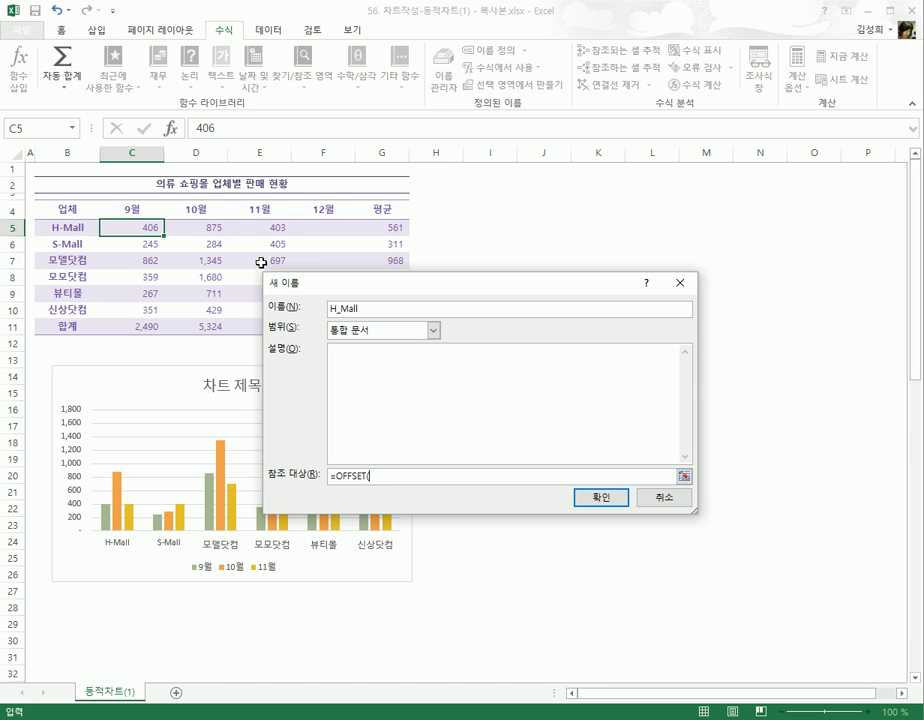
{"action": "left_click", "coordinate": [137, 227]}
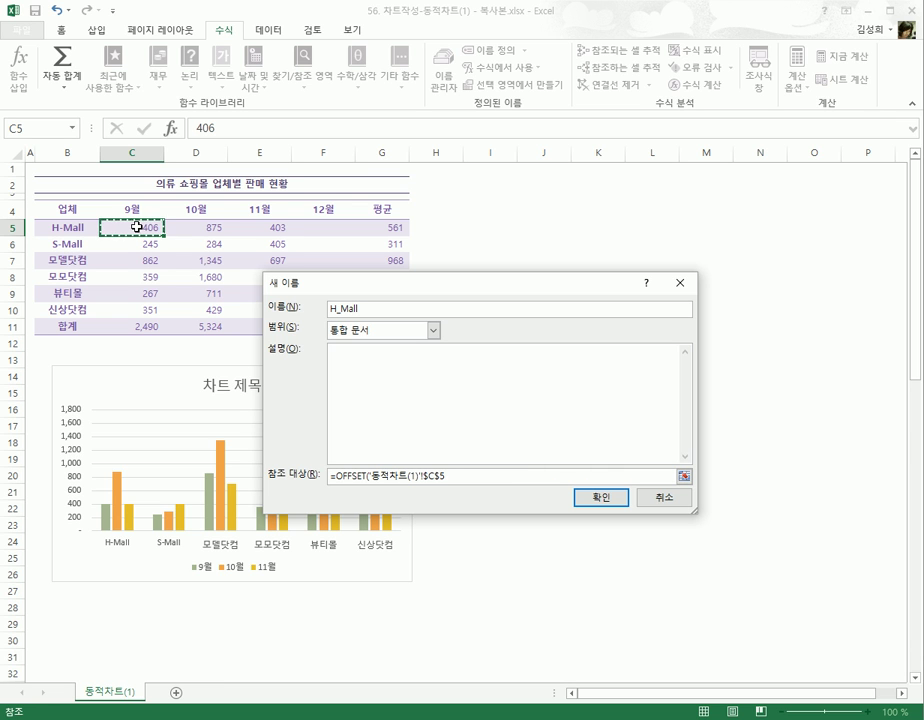
{"action": "type", "text": ",0,0,1"}
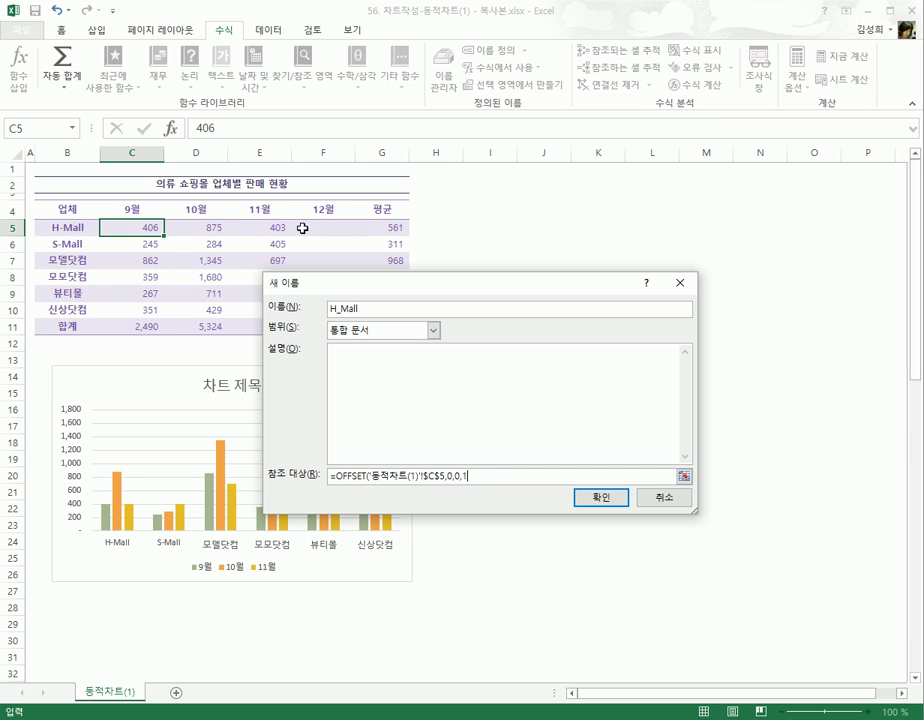
{"action": "left_click", "coordinate": [504, 482]}
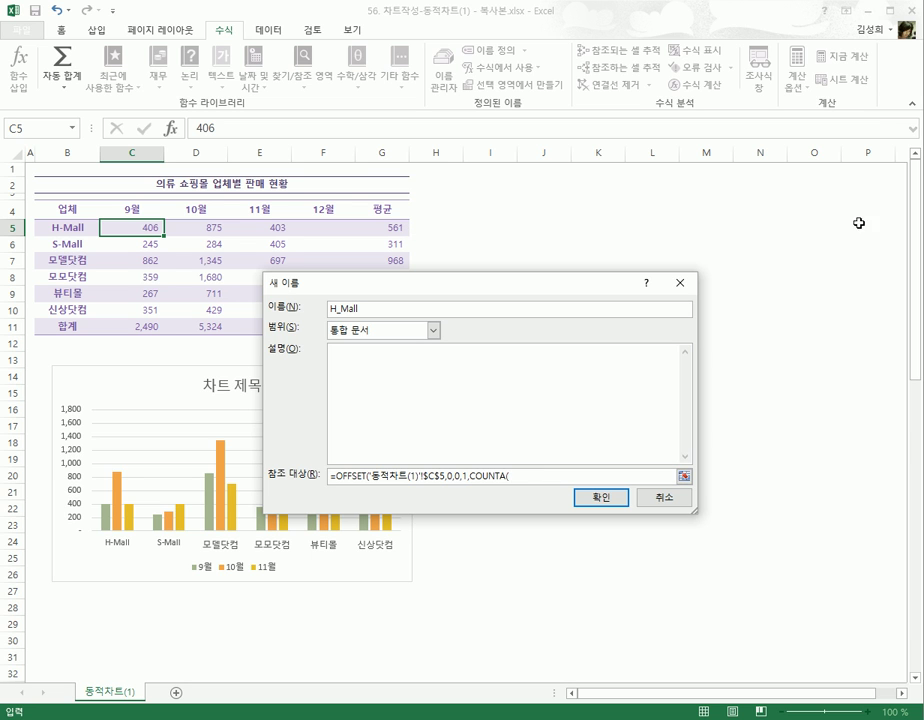
{"action": "left_click", "coordinate": [11, 227]}
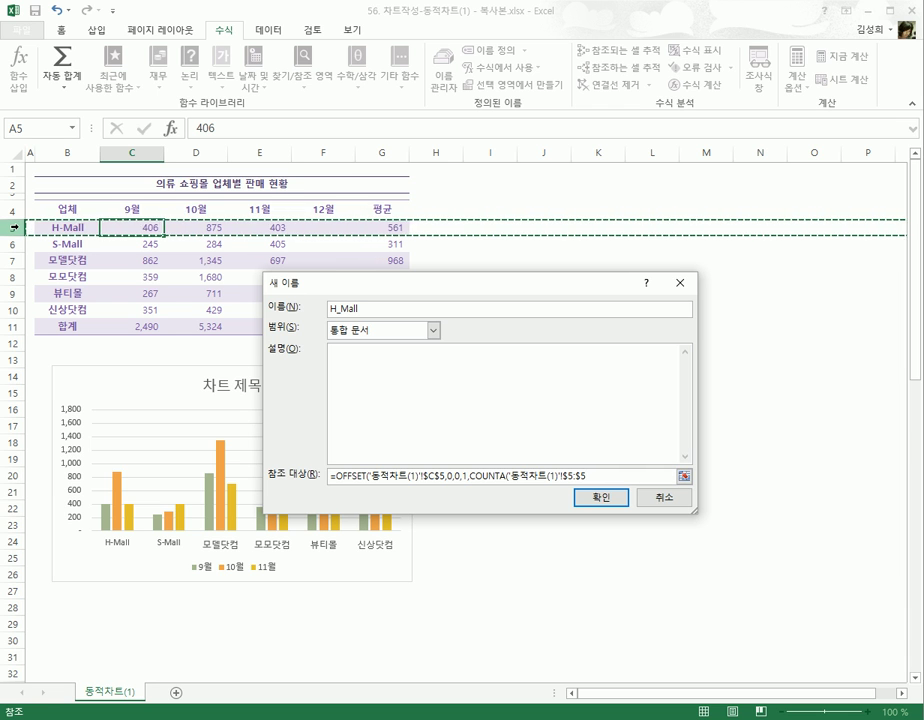
{"action": "left_click_drag", "start_coordinate": [15, 227], "coordinate": [15, 227]}
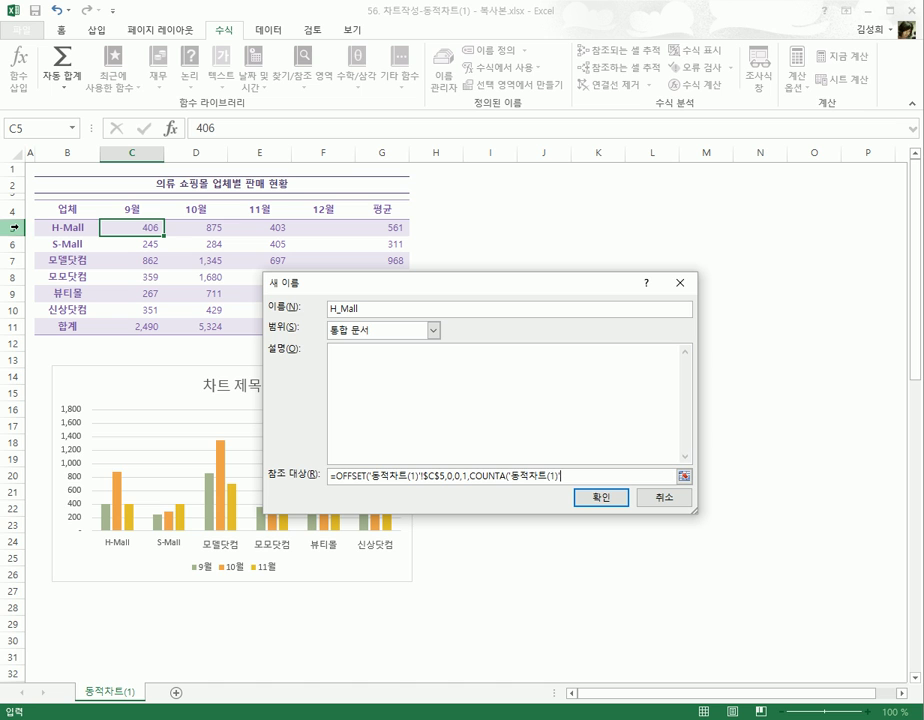
{"action": "key", "text": "BackSpace"}
{"action": "key", "text": "BackSpace"}
{"action": "key", "text": "BackSpace"}
{"action": "key", "text": "BackSpace"}
{"action": "key", "text": "BackSpace"}
{"action": "key", "text": "BackSpace"}
{"action": "key", "text": "BackSpace"}
{"action": "key", "text": "BackSpace"}
{"action": "key", "text": "BackSpace"}
- Complete the COUNTA argument with $C$5:$F$5, close the formula, copy it, and save the H_Mall name
{"action": "left_click_drag", "start_coordinate": [128, 224], "coordinate": [320, 231]}
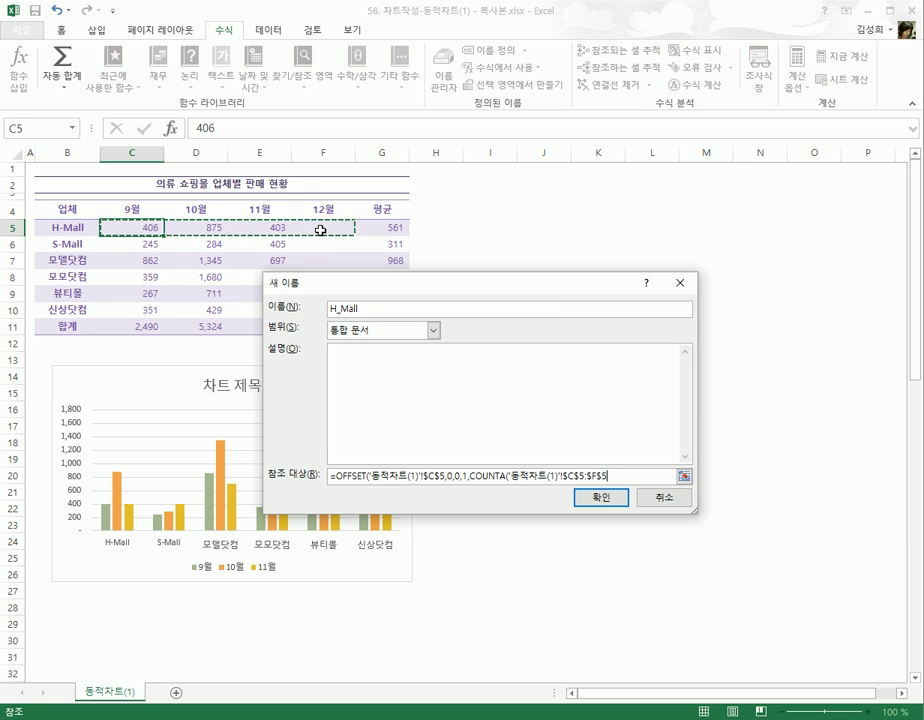
{"action": "type", "text": ")"}
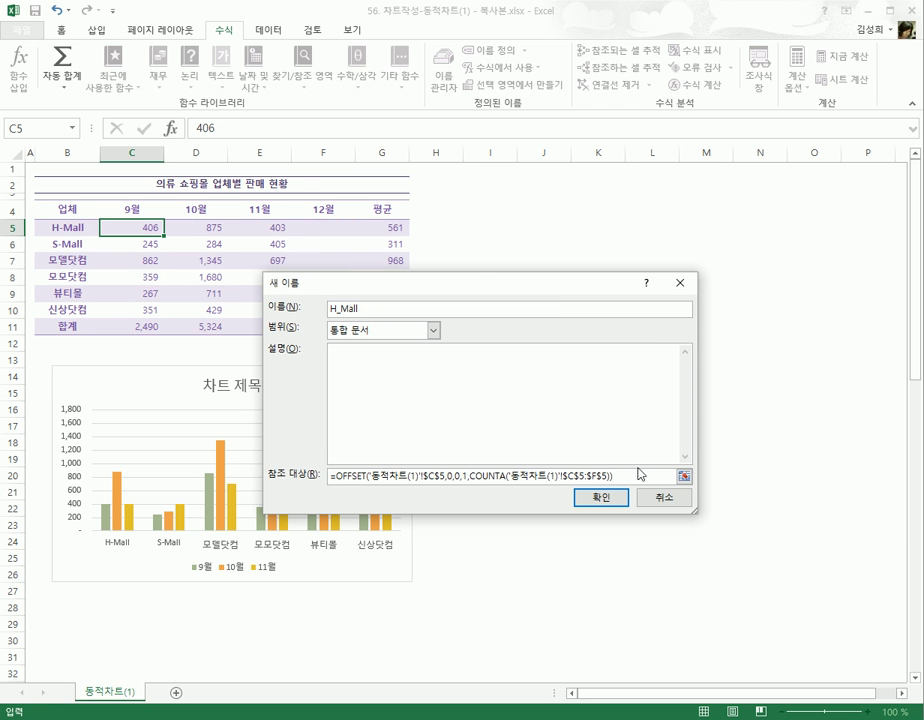
{"action": "left_click_drag", "start_coordinate": [622, 474], "coordinate": [322, 481]}
{"action": "key", "text": "ctrl+c"}
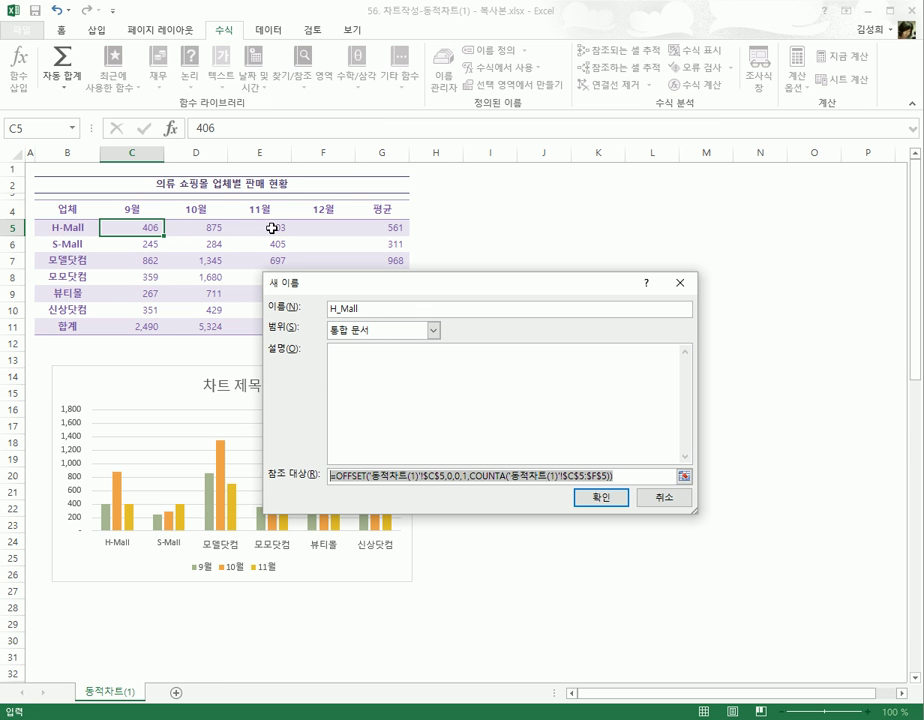
{"action": "left_click", "coordinate": [582, 498]}
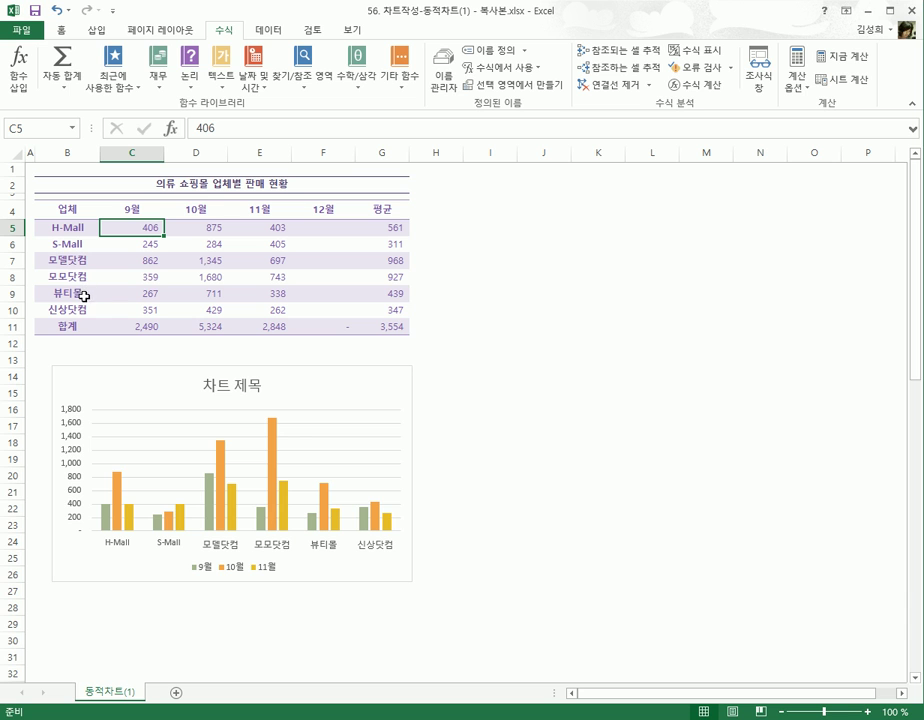
- Create a new defined name S_Mall and paste the copied OFFSET formula as its reference
{"action": "left_click", "coordinate": [499, 51]}
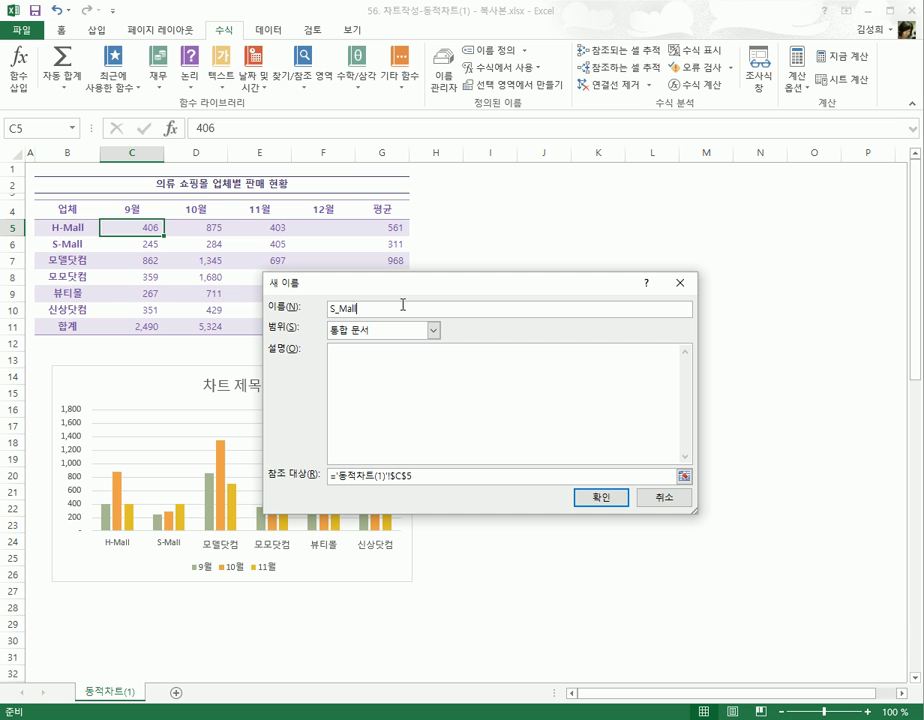
{"action": "left_click", "coordinate": [423, 476]}
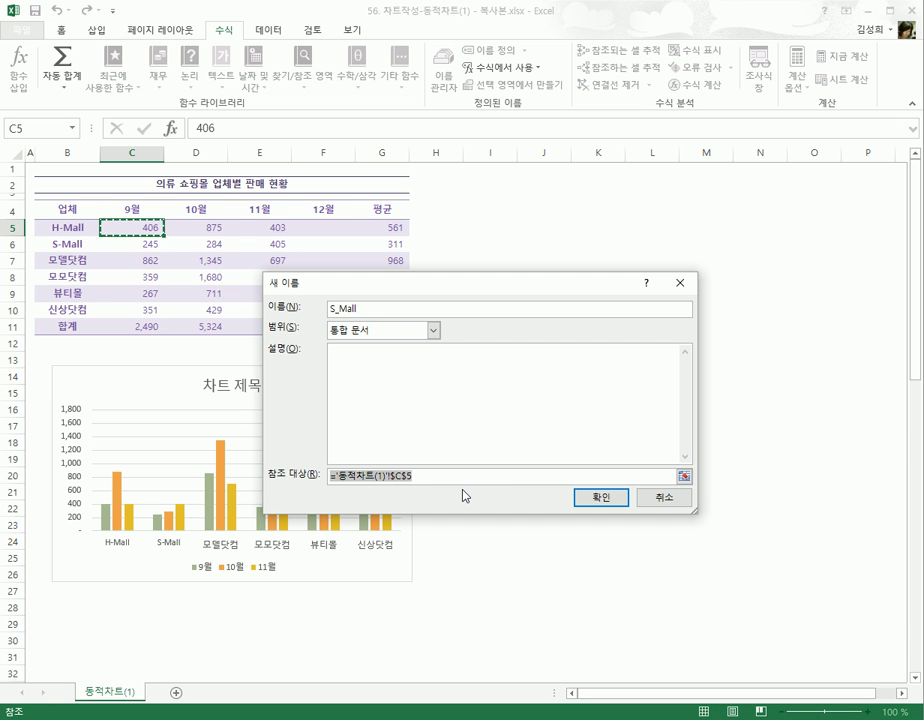
{"action": "key", "text": "ctrl+v"}
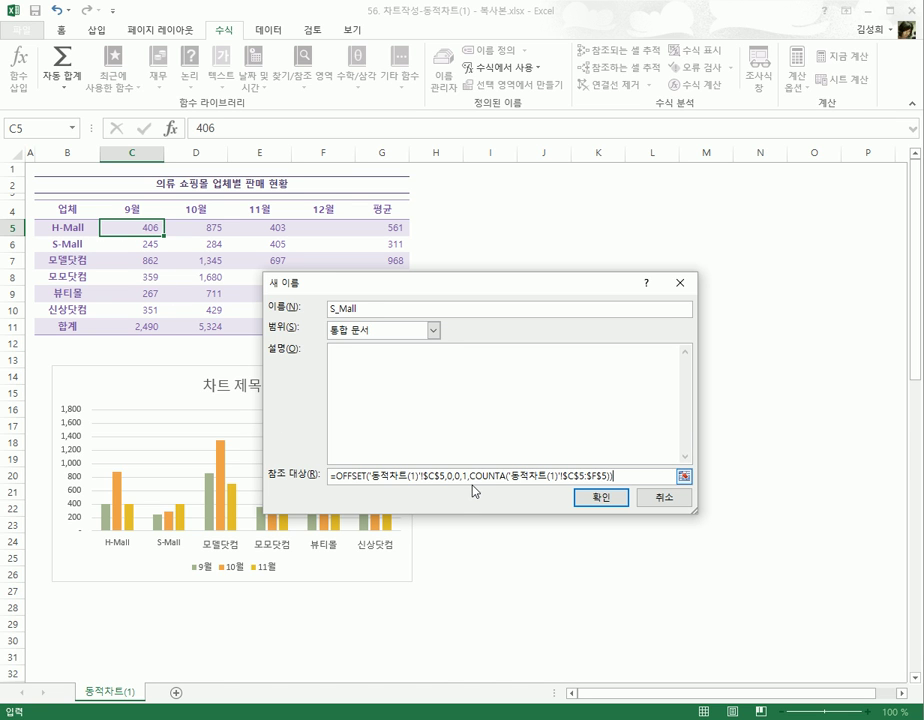
- Change the row references in the S_Mall formula to row 6 and save the name
{"action": "left_click", "coordinate": [439, 478]}
{"action": "key", "text": "Delete"}
{"action": "type", "text": "6"}
{"action": "left_click", "coordinate": [600, 477]}
{"action": "key", "text": "Delete"}
{"action": "type", "text": "6"}
{"action": "left_click", "coordinate": [608, 497]}
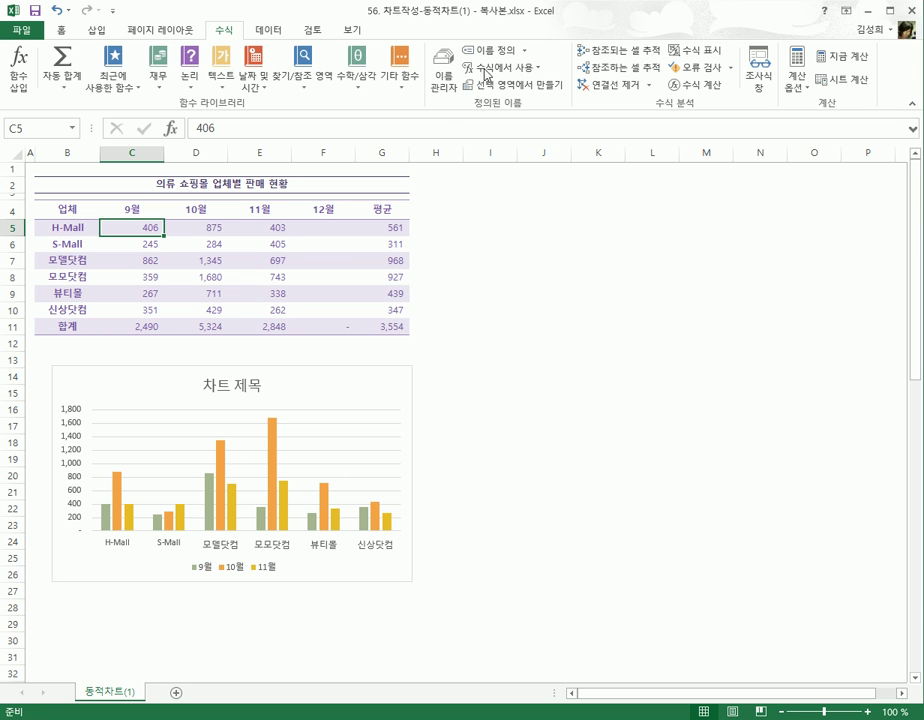
- Create a new defined name 모델닷컴 and paste the copied OFFSET formula as its reference
{"action": "left_click", "coordinate": [489, 52]}
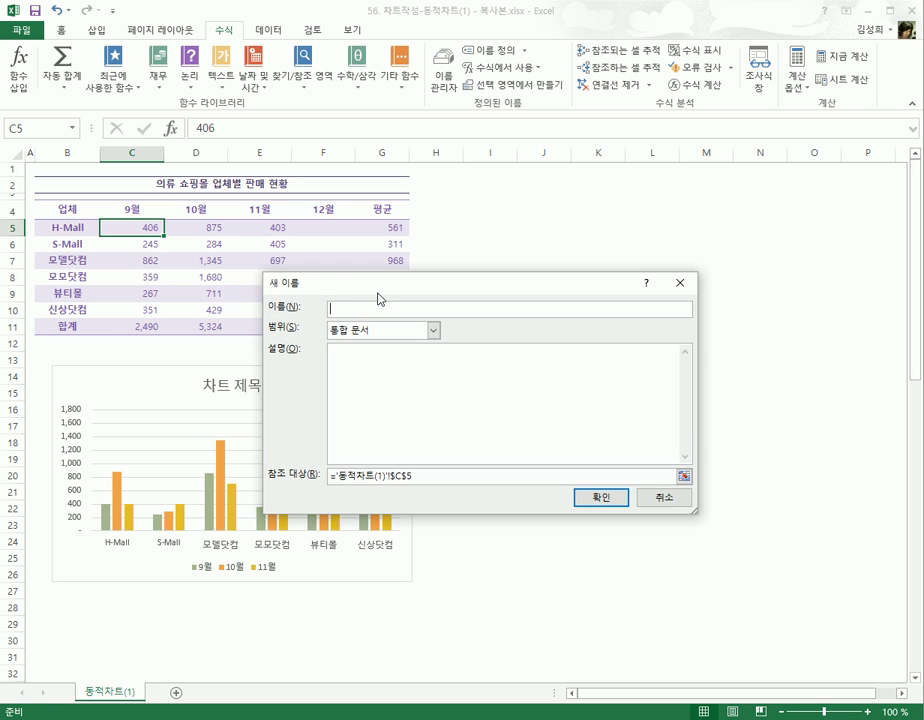
{"action": "key", "text": "BackSpace"}
{"action": "key", "text": "BackSpace"}
{"action": "type", "text": "모델"}
{"action": "type", "text": "닷ㅋ"}
{"action": "left_click", "coordinate": [441, 473]}
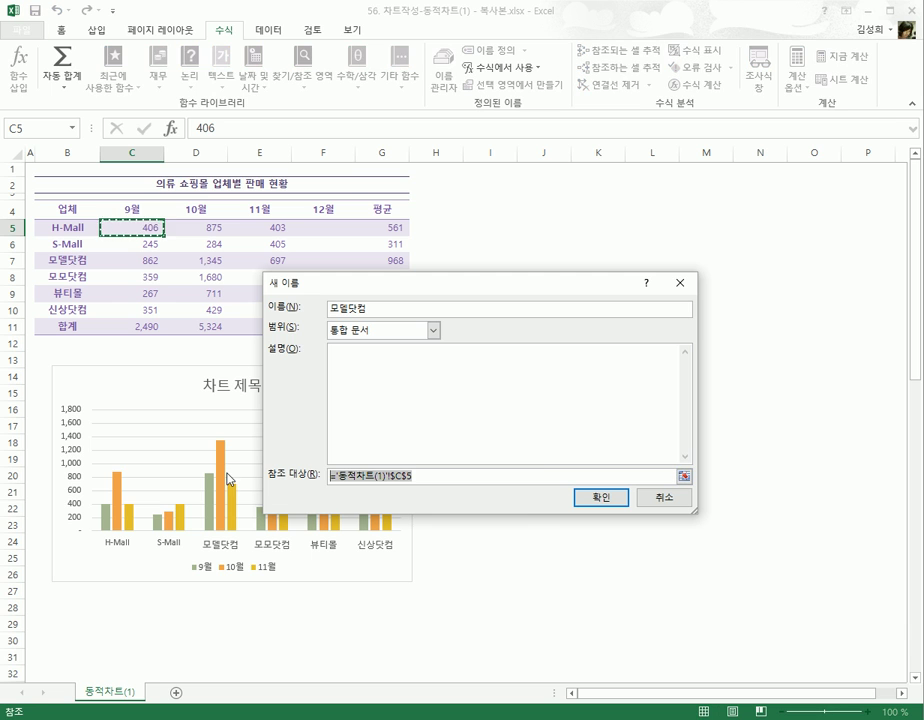
{"action": "key", "text": "ctrl+v"}
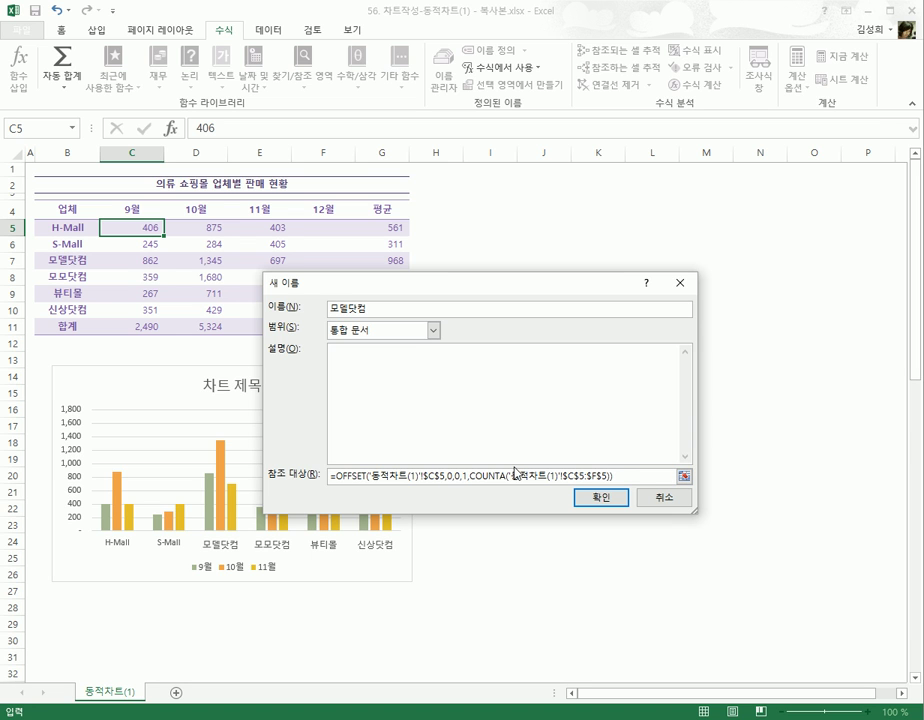
- Change the 모델닷컴 formula to start at $C$7 and count $C$7:$F$7, and save the name
{"action": "left_click", "coordinate": [420, 476]}
{"action": "key", "text": "BackSpace"}
{"action": "type", "text": "7"}
{"action": "left_click", "coordinate": [580, 476]}
{"action": "key", "text": "BackSpace"}
{"action": "type", "text": "7"}
{"action": "left_click", "coordinate": [612, 476]}
{"action": "key", "text": "BackSpace"}
{"action": "type", "text": "7"}
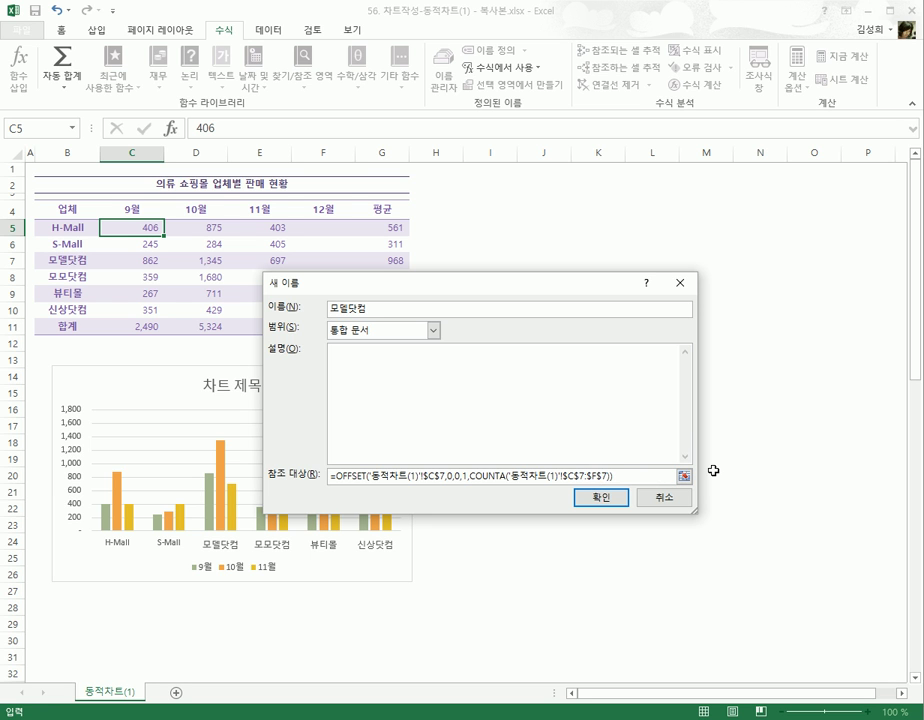
{"action": "left_click", "coordinate": [612, 497]}
- Create a new defined name 뷰티몰 and paste the copied OFFSET formula as its reference
{"action": "left_click", "coordinate": [484, 57]}
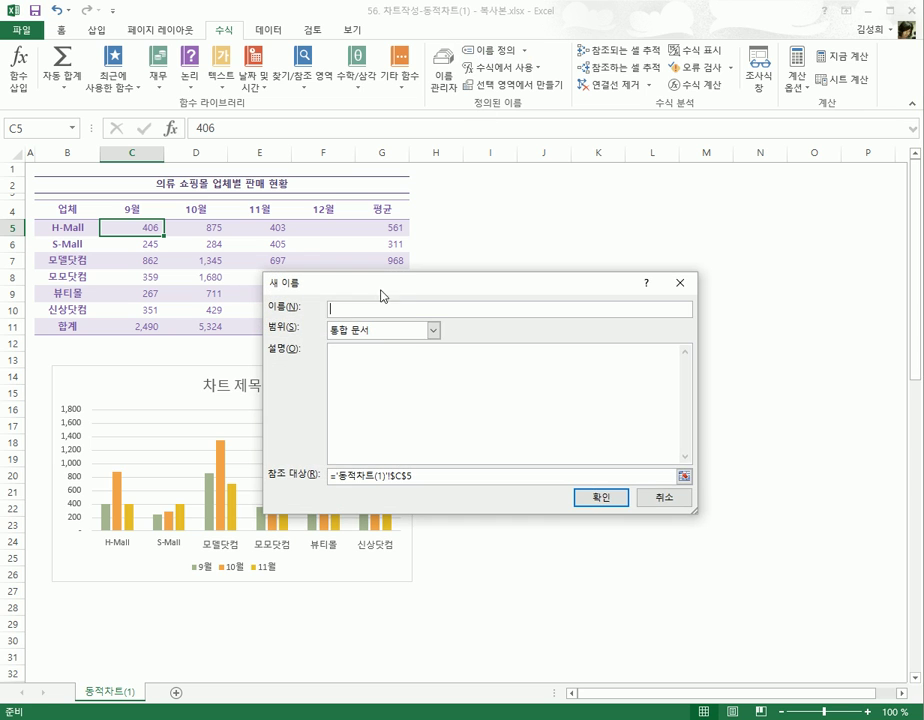
{"action": "type", "text": "뷰티모"}
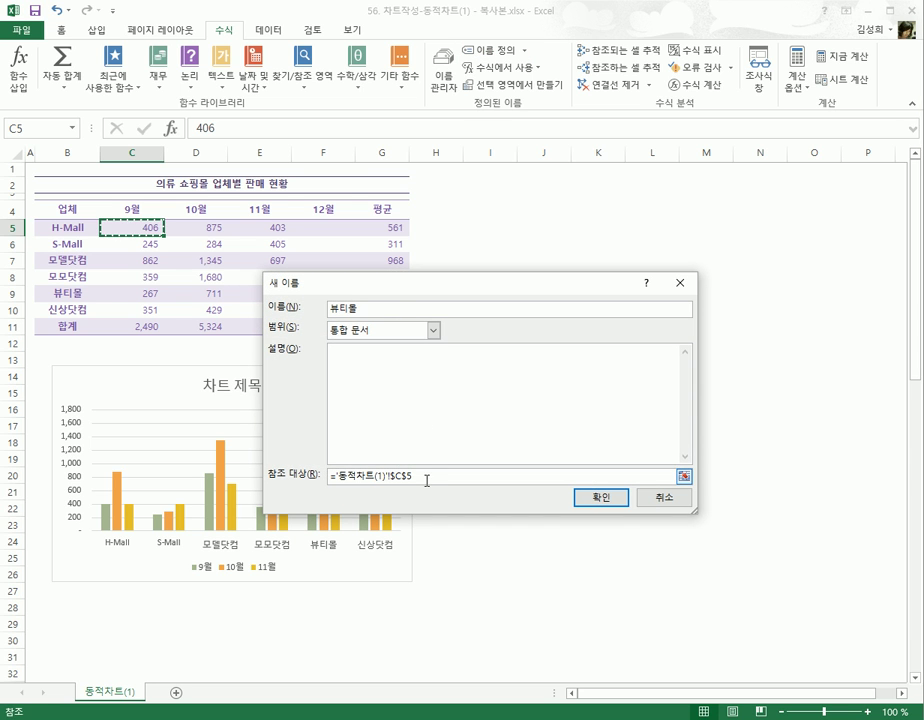
{"action": "left_click_drag", "start_coordinate": [425, 478], "coordinate": [264, 458]}
{"action": "key", "text": "ctrl+v"}
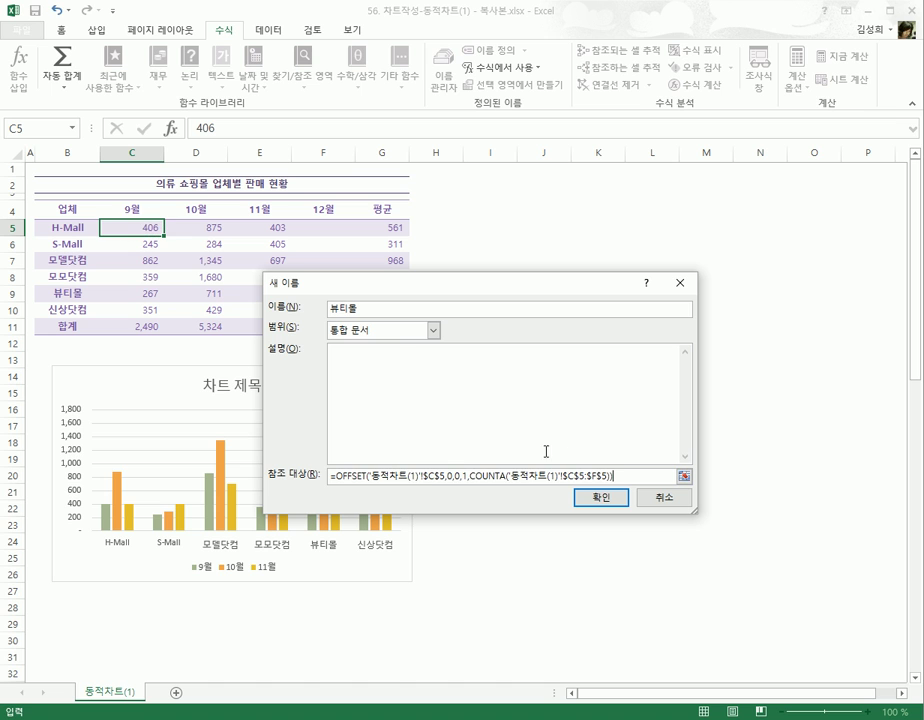
- Set the OFFSET start cell in the new name's formula to $C$8 and rename the entry as 모모닷컴
{"action": "left_click", "coordinate": [442, 476]}
{"action": "key", "text": "Delete"}
{"action": "type", "text": "8"}
{"action": "double_click", "coordinate": [378, 309]}
{"action": "type", "text": "모모닷컴"}
- Change the COUNTA range in the 모모닷컴 formula to $C$8:$F$8 and save the name
{"action": "left_click", "coordinate": [578, 478]}
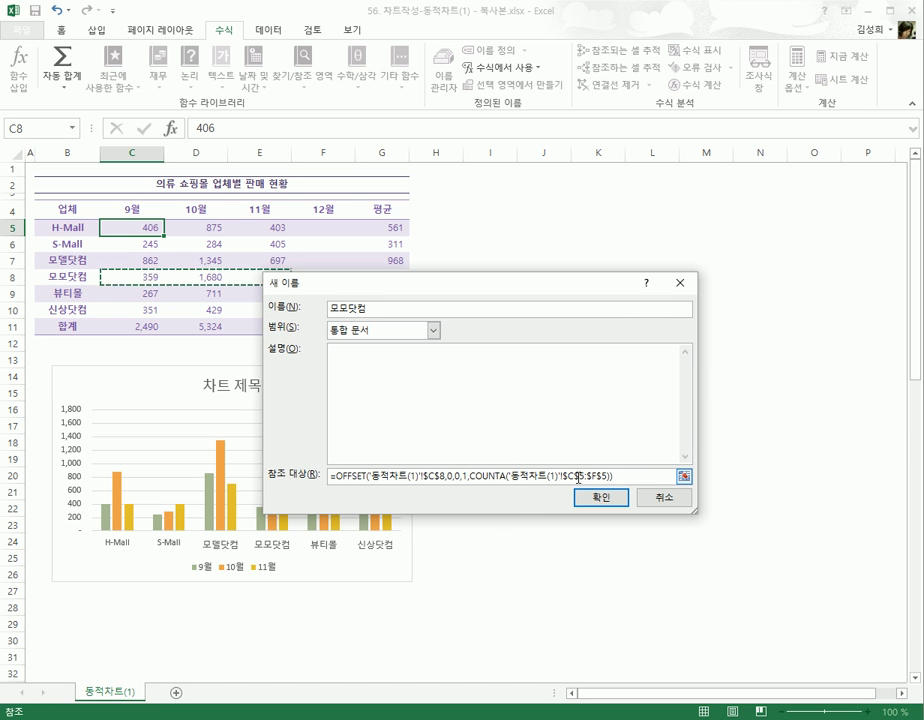
{"action": "key", "text": "F2"}
{"action": "type", "text": ":$F$8"}
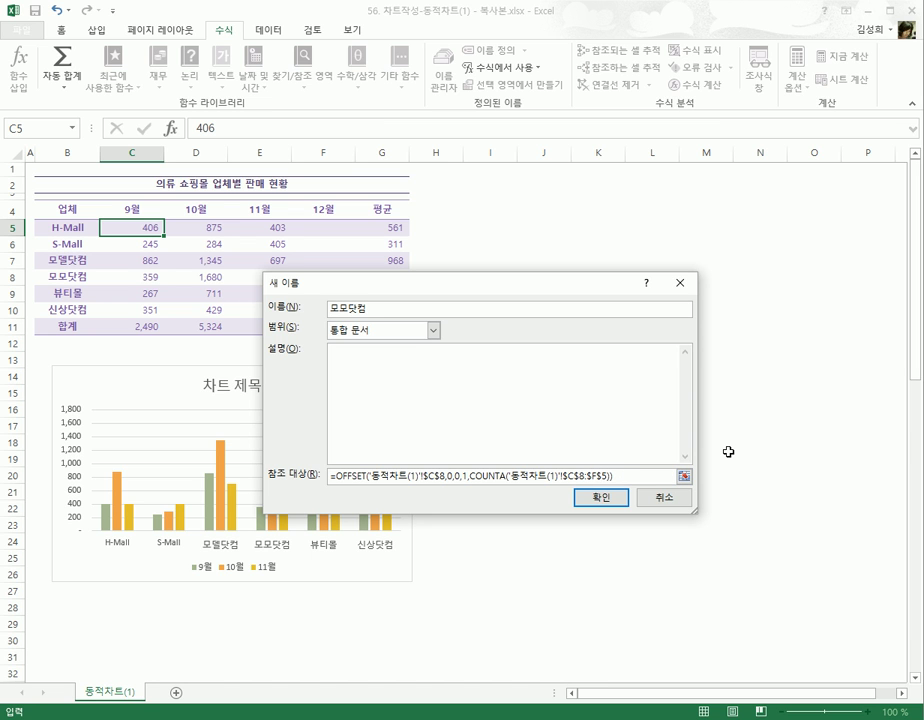
{"action": "type", "text": ")"}
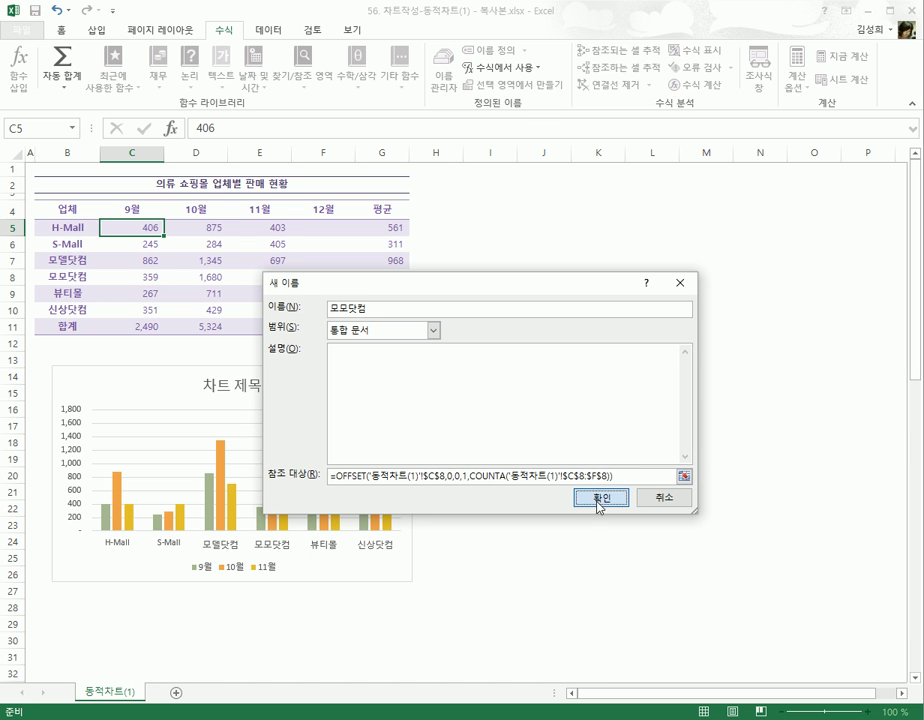
{"action": "left_click", "coordinate": [598, 497]}
- Create another defined name 뷰티몰 with the copied row 5 OFFSET formula as its reference
{"action": "left_click", "coordinate": [492, 50]}
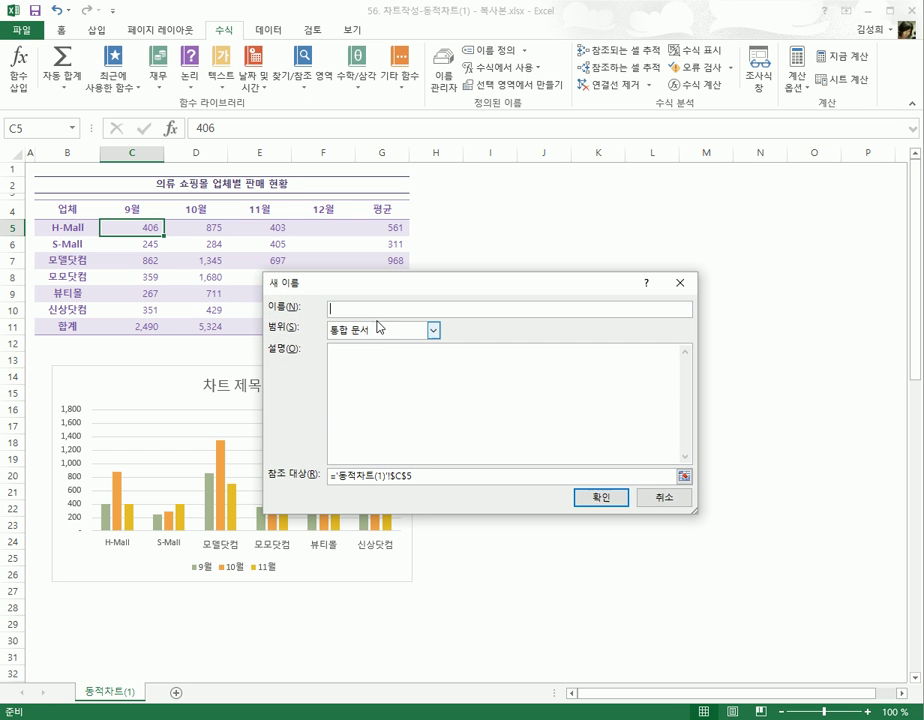
{"action": "type", "text": "뷰티몰"}
{"action": "left_click", "coordinate": [424, 478]}
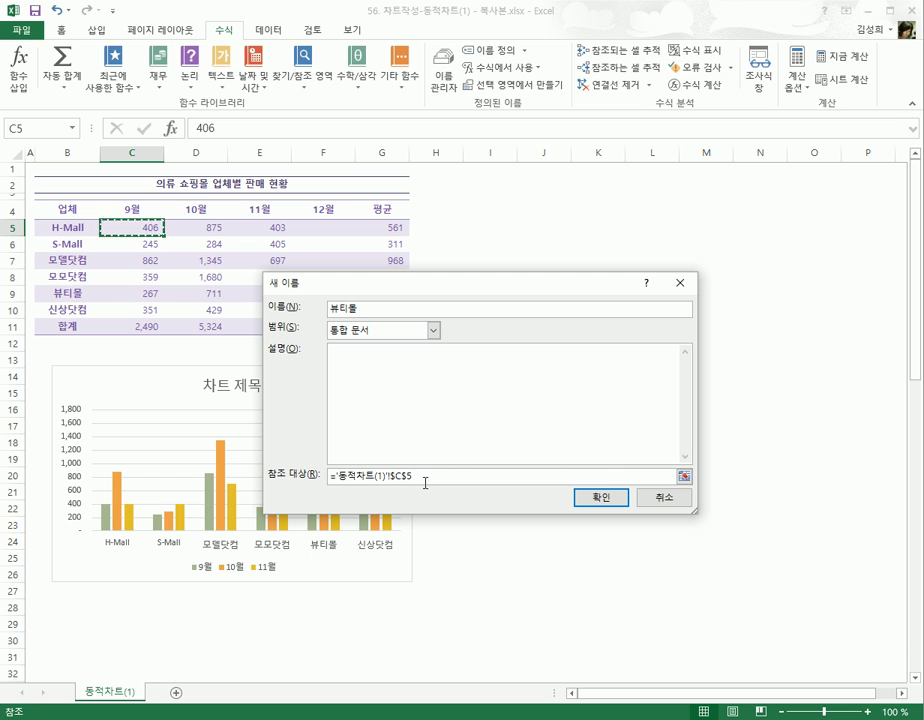
{"action": "type", "text": "=OFFSET('동적차트(1)'!$C$5,0,0,1,COUNTA('동적차트(1)'!$C$5:$F$5))"}
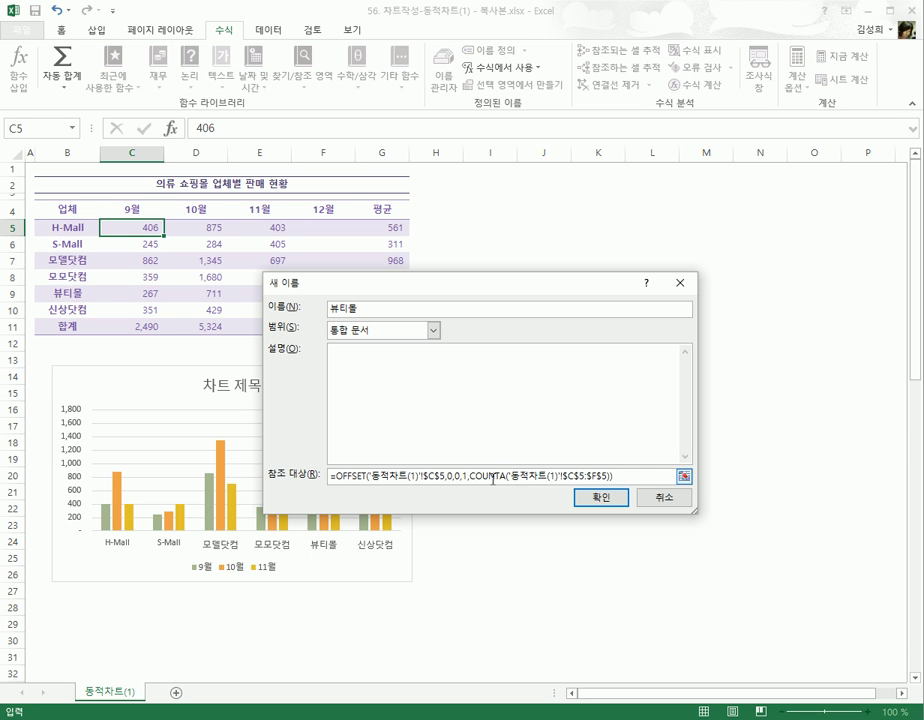
- Change the row references in the 뷰티몰 formula to row 9 and save the name
{"action": "key", "text": "Delete"}
{"action": "type", "text": "9"}
{"action": "left_click", "coordinate": [589, 476]}
{"action": "key", "text": "BackSpace"}
{"action": "type", "text": "9"}
{"action": "left_click", "coordinate": [603, 476]}
{"action": "left_click", "coordinate": [616, 498]}
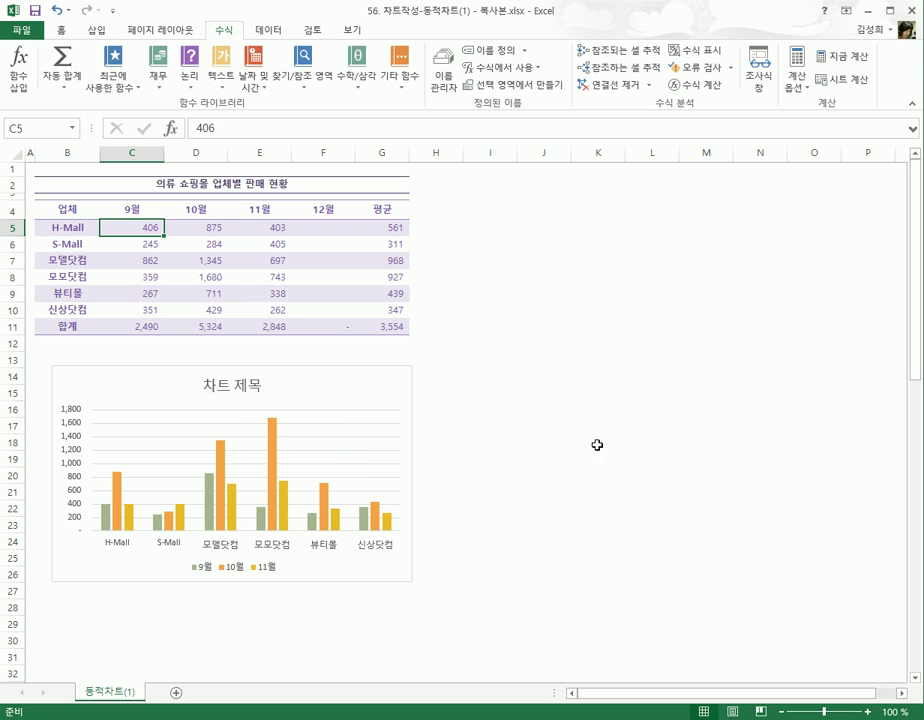
- Create a new defined name 신상닷컴 and replace its reference with the copied OFFSET formula
{"action": "left_click", "coordinate": [483, 52]}
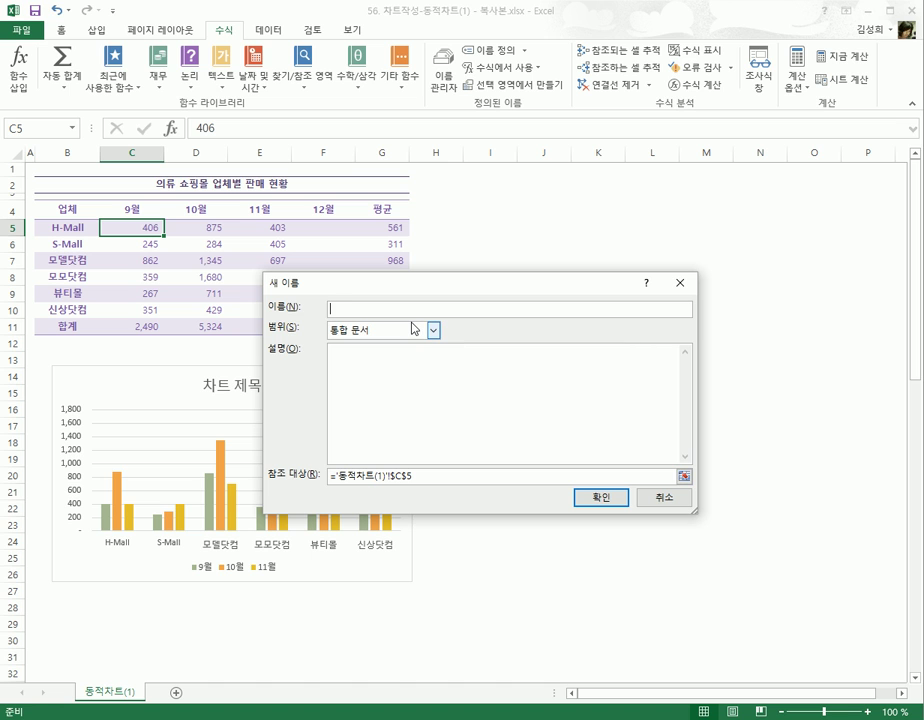
{"action": "type", "text": "신상닷컴"}
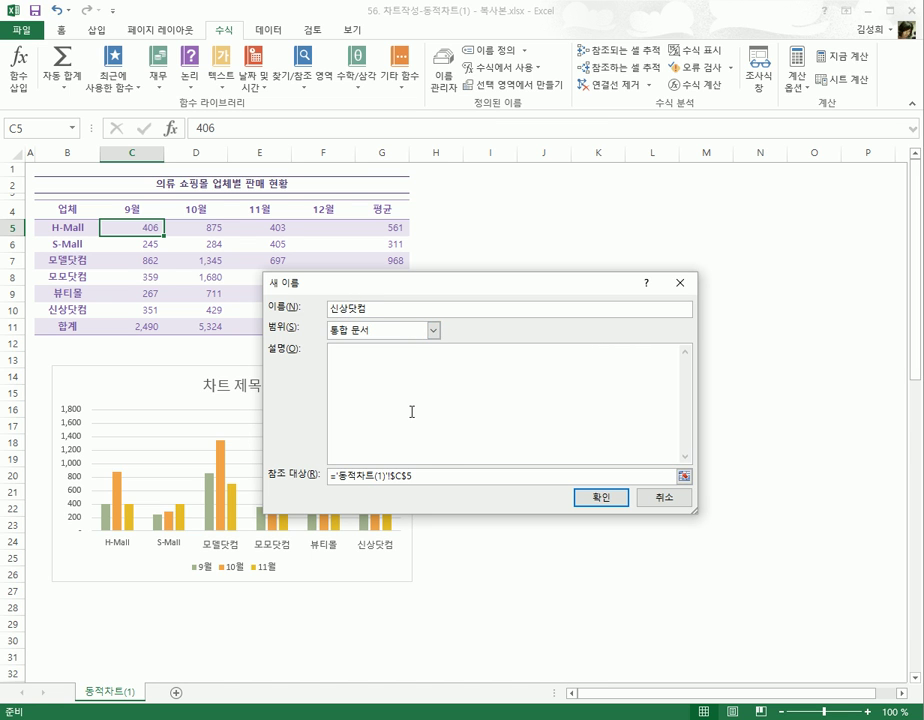
{"action": "left_click", "coordinate": [420, 487]}
{"action": "key", "text": "ctrl+a"}
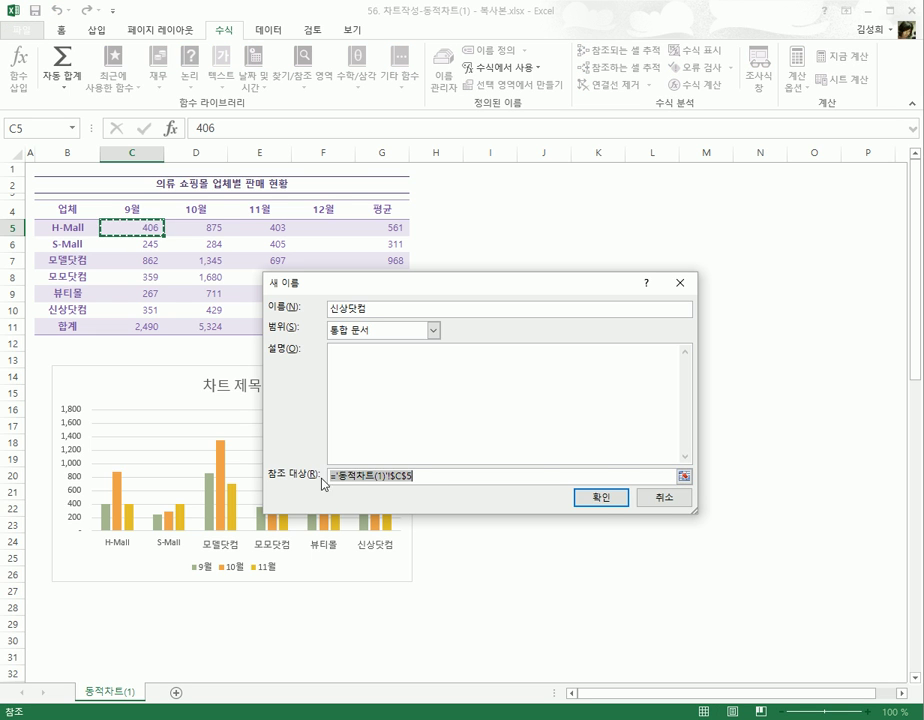
{"action": "type", "text": "=OFFSET('동적차트(1)'!$C$5,0,0,1,COUNTA('동적차트(1)'!$C$5:$F$5))"}
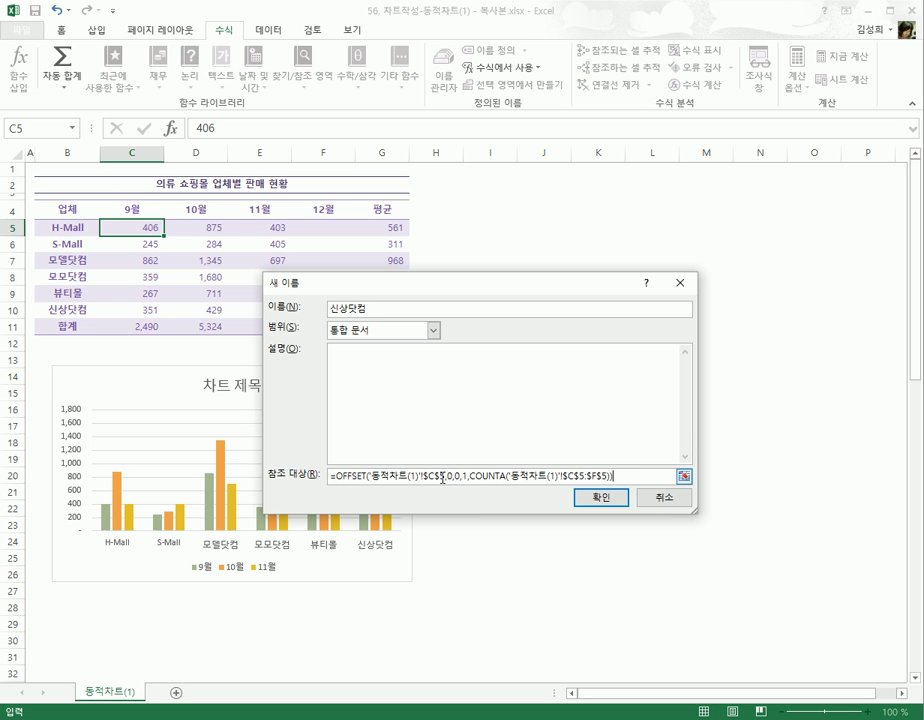
- Change the 신상닷컴 formula to start at $C$10 and count $C$10:$F$10, and save the name
{"action": "key", "text": "Delete"}
{"action": "key", "text": "Delete"}
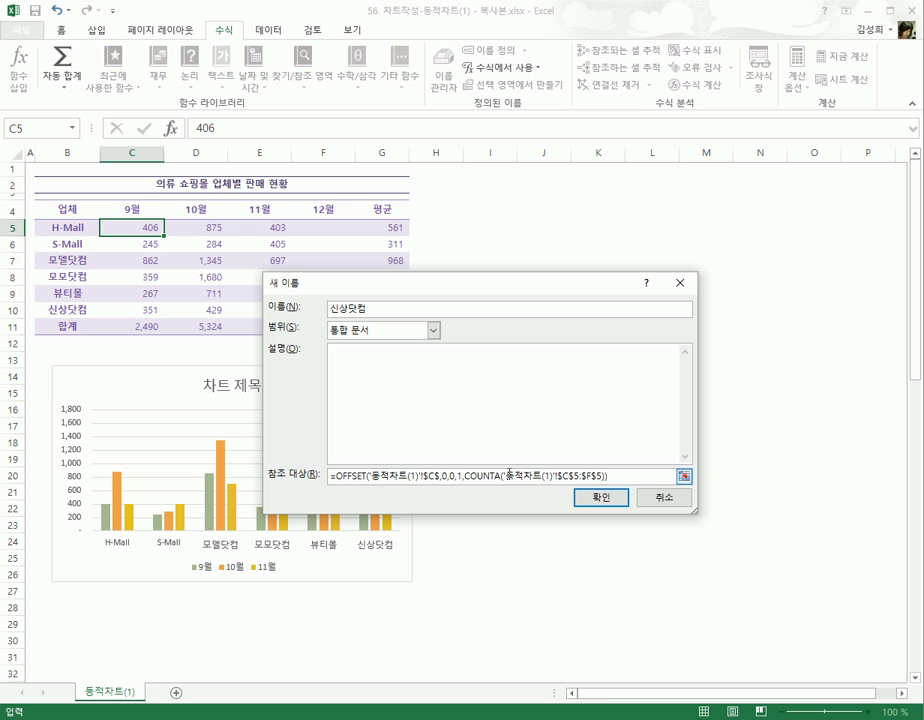
{"action": "type", "text": "10"}
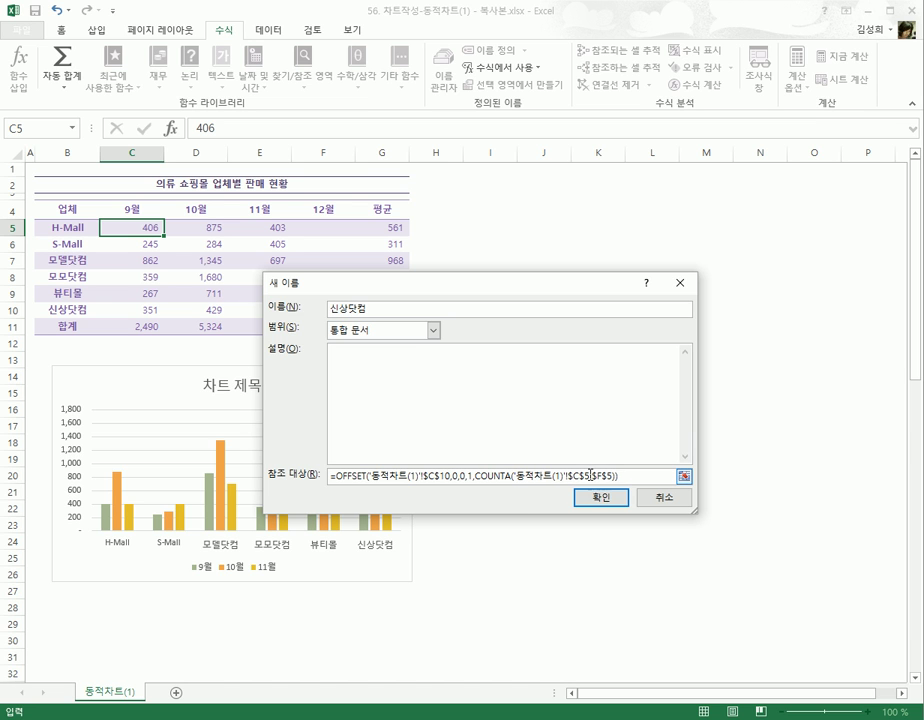
{"action": "type", "text": "10"}
{"action": "left_click", "coordinate": [610, 497]}
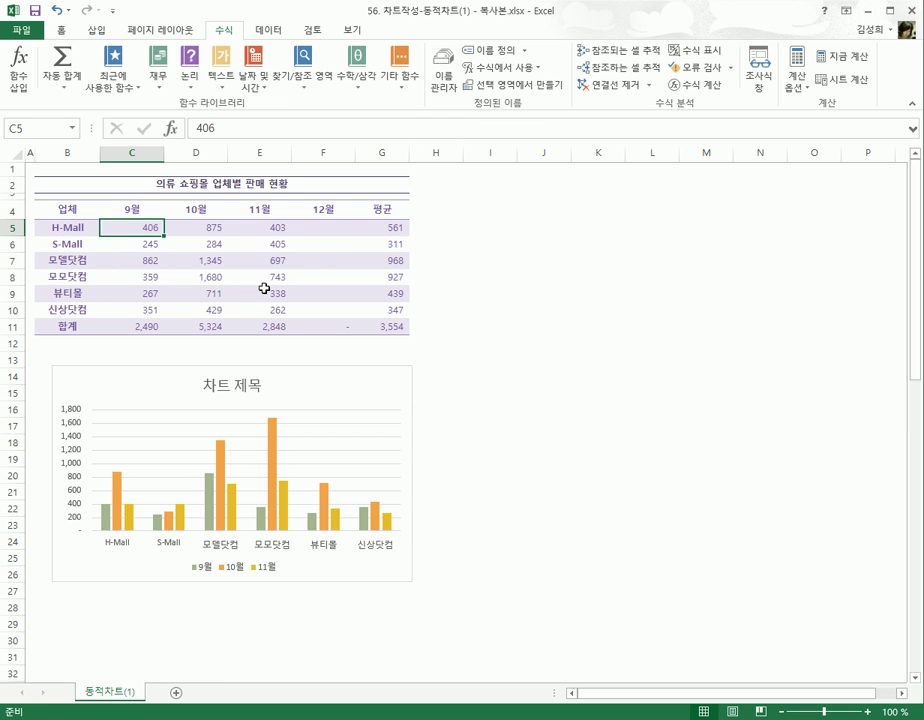
- Open the column chart's data source selection and switch rows and columns so the vendors become the series
{"action": "left_click", "coordinate": [361, 378]}
{"action": "double_click", "coordinate": [361, 378]}
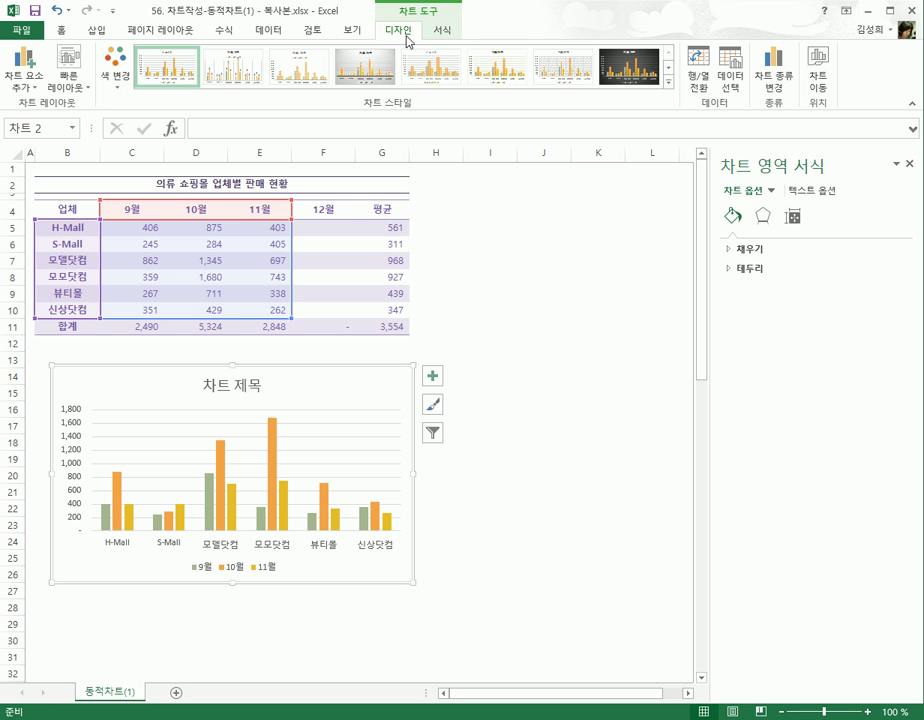
{"action": "left_click", "coordinate": [737, 85]}
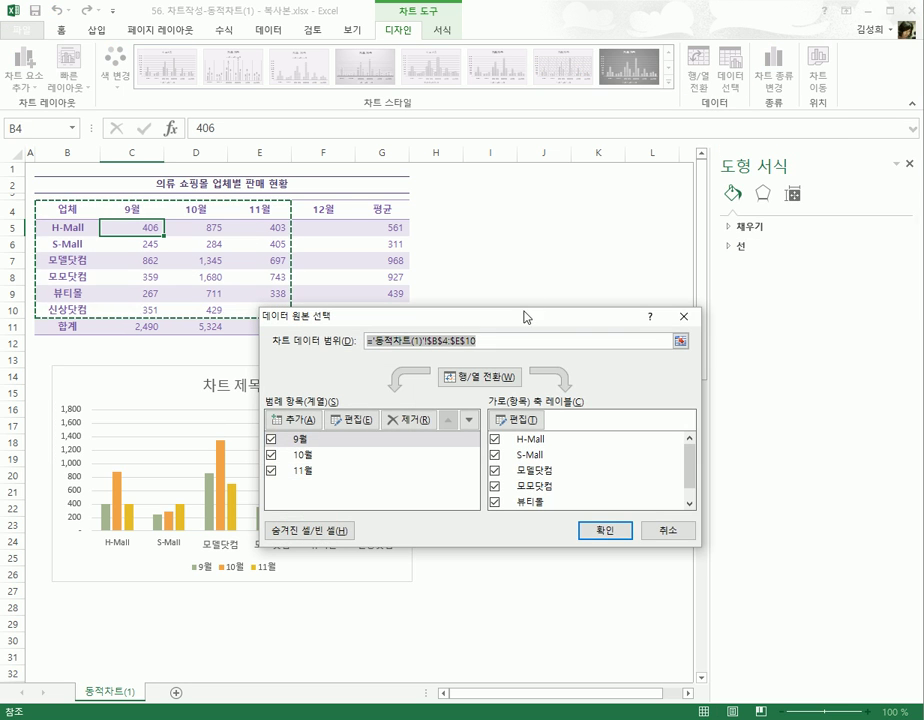
{"action": "left_click_drag", "start_coordinate": [519, 322], "coordinate": [484, 279]}
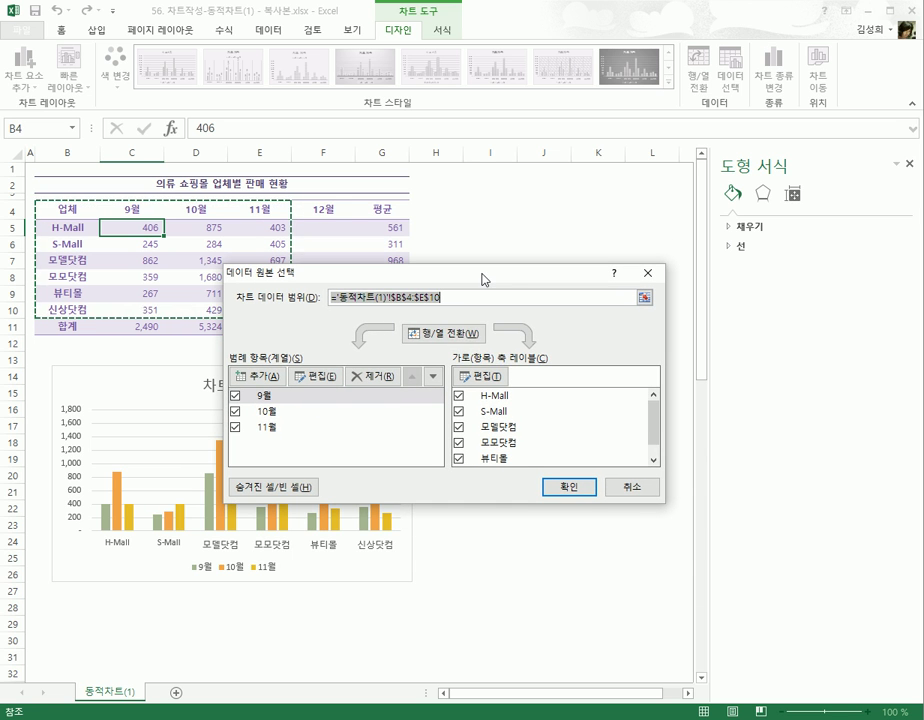
{"action": "left_click", "coordinate": [464, 340]}
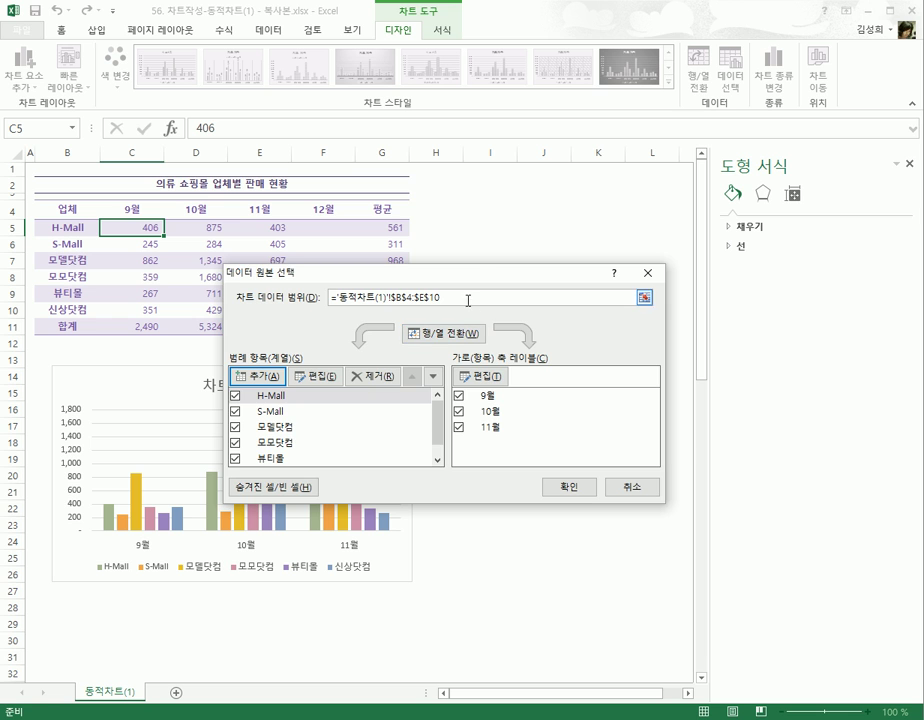
- Try to set the H-Mall series values to ='동적차트(1)'!$H_Mall in place of the fixed cell range
{"action": "left_click_drag", "start_coordinate": [480, 274], "coordinate": [503, 200]}
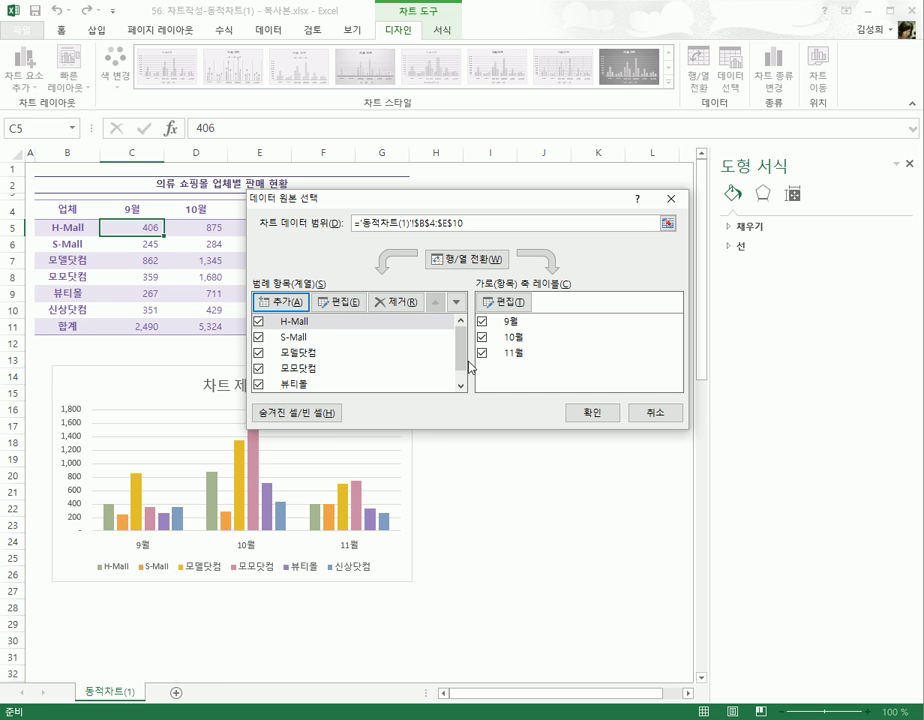
{"action": "left_click_drag", "start_coordinate": [465, 359], "coordinate": [466, 366]}
{"action": "scroll", "coordinate": [398, 345], "scroll_direction": "up", "scroll_amount": 1}
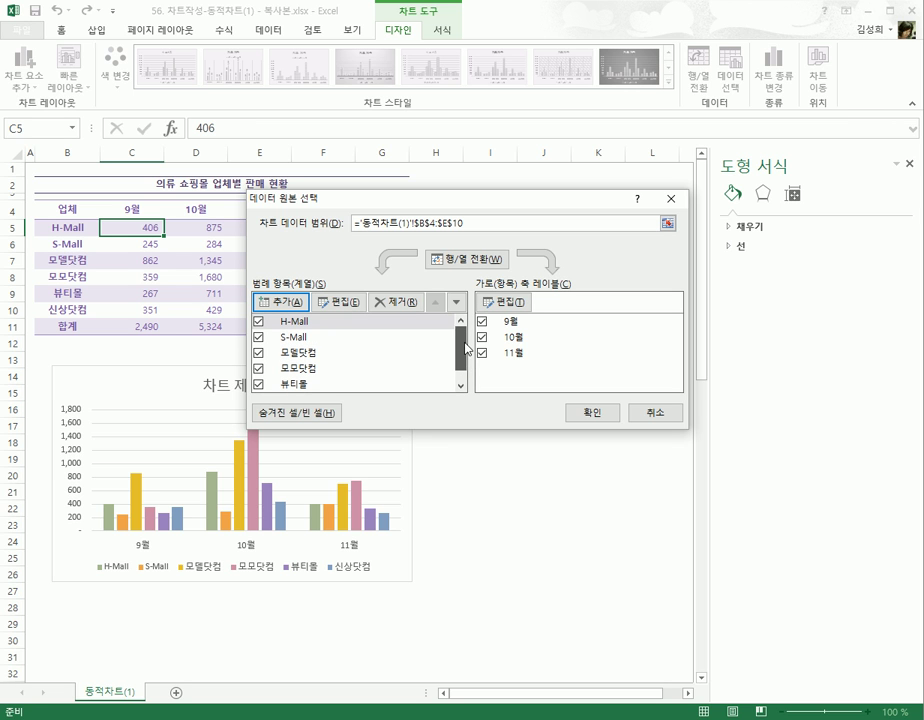
{"action": "left_click", "coordinate": [338, 306]}
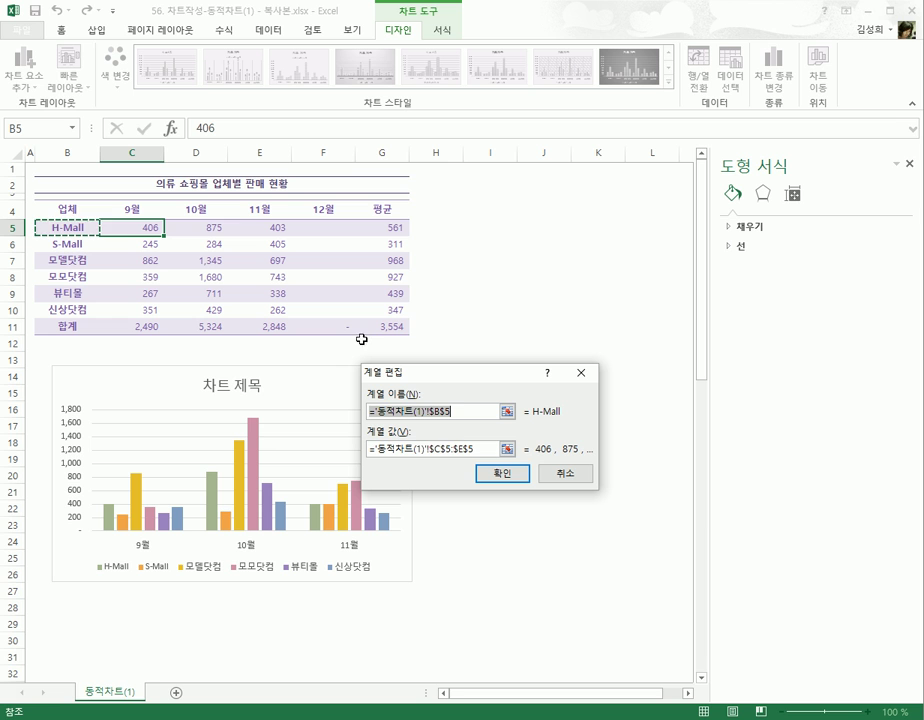
{"action": "left_click_drag", "start_coordinate": [433, 451], "coordinate": [471, 451]}
{"action": "left_click", "coordinate": [445, 452]}
{"action": "left_click", "coordinate": [440, 452]}
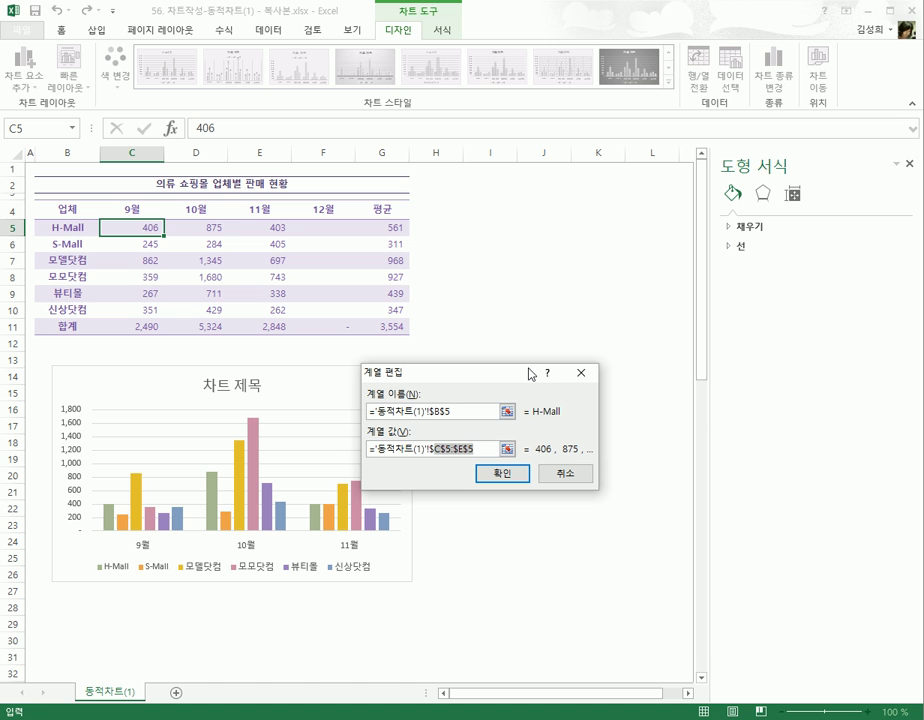
{"action": "type", "text": "H_Mall"}
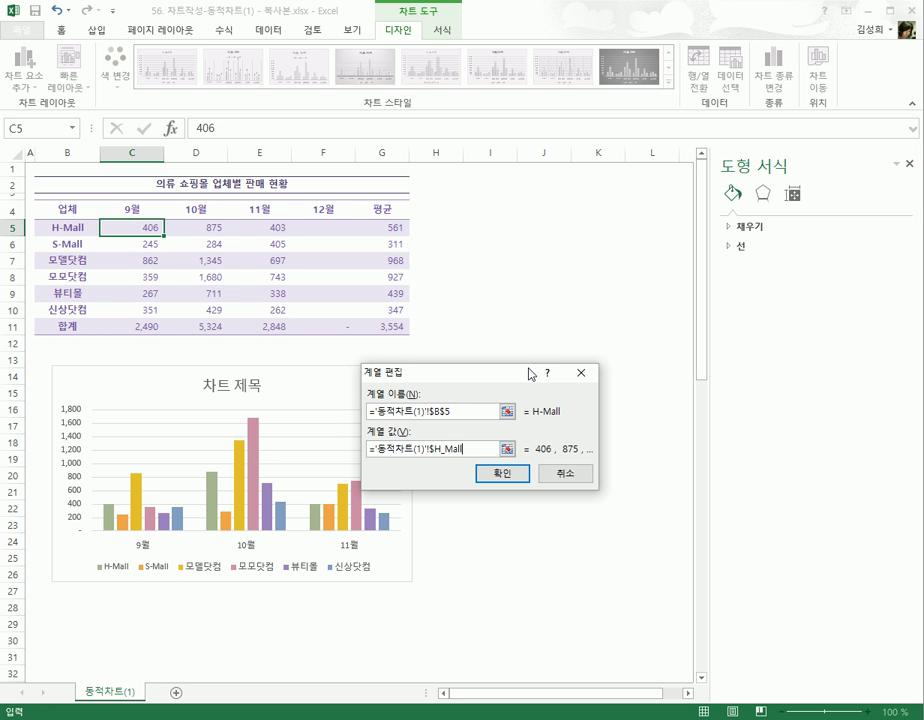
{"action": "left_click", "coordinate": [500, 474]}
{"action": "left_click", "coordinate": [201, 472]}
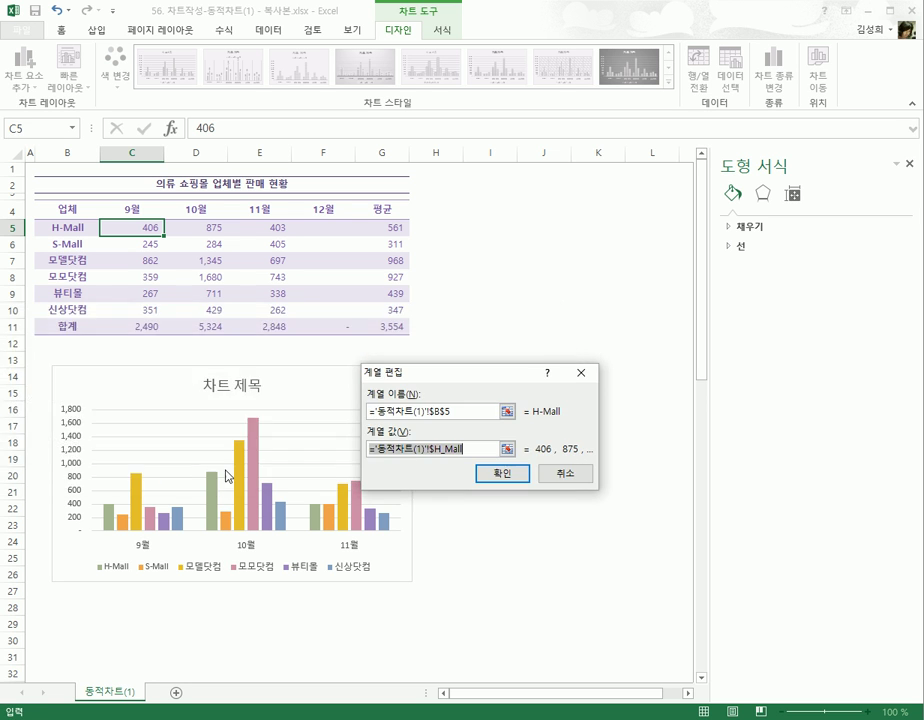
- Correct the H-Mall series values to ='동적차트(1)'!H_Mall without the dollar sign and apply the edit
{"action": "left_click", "coordinate": [449, 452]}
{"action": "double_click", "coordinate": [449, 452]}
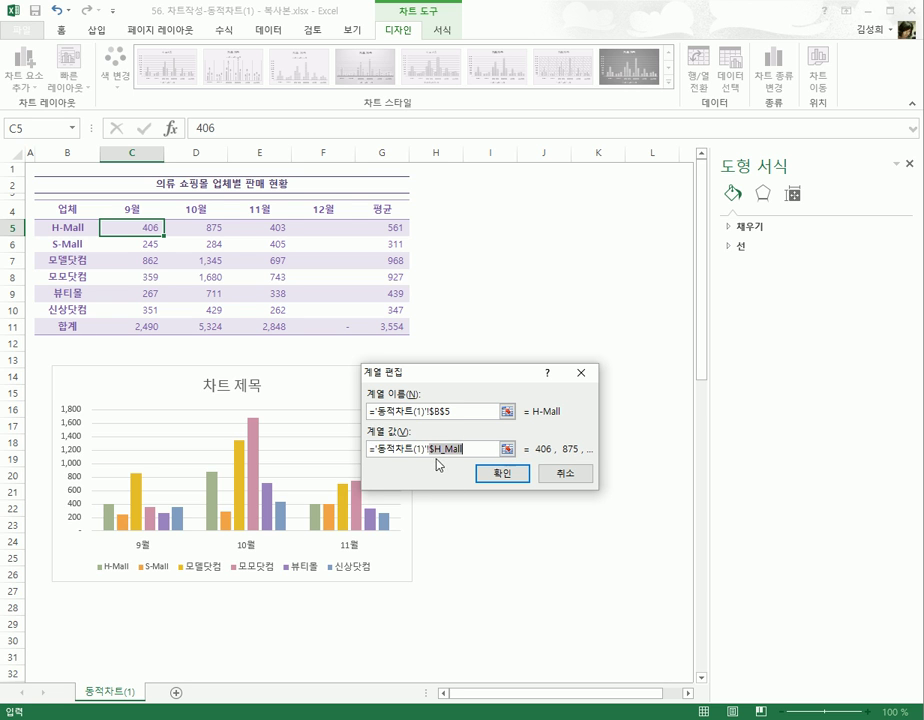
{"action": "left_click", "coordinate": [460, 452]}
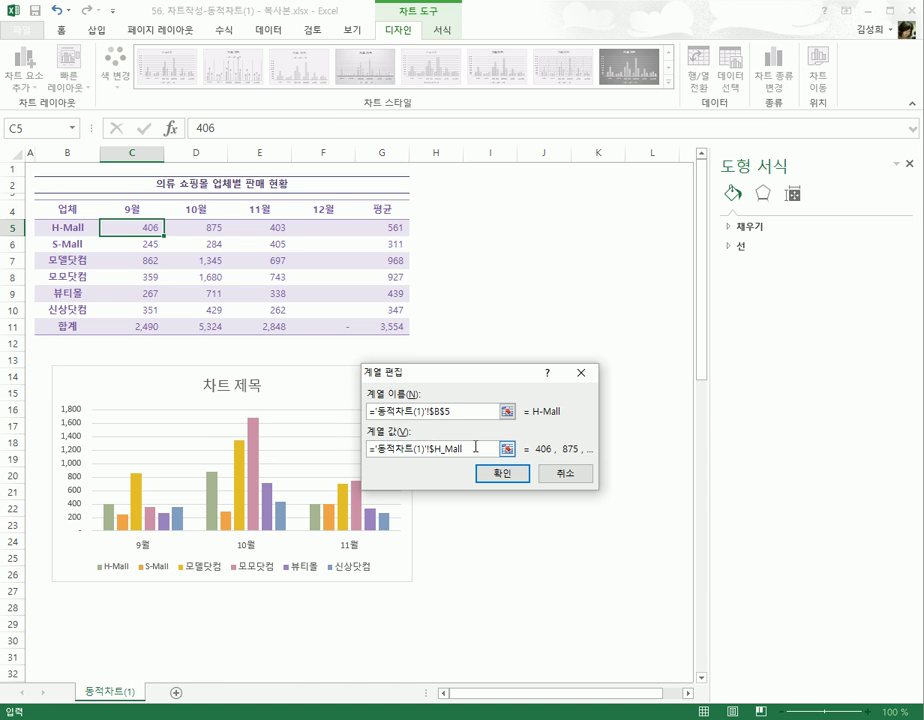
{"action": "key", "text": "Delete"}
{"action": "left_click", "coordinate": [502, 473]}
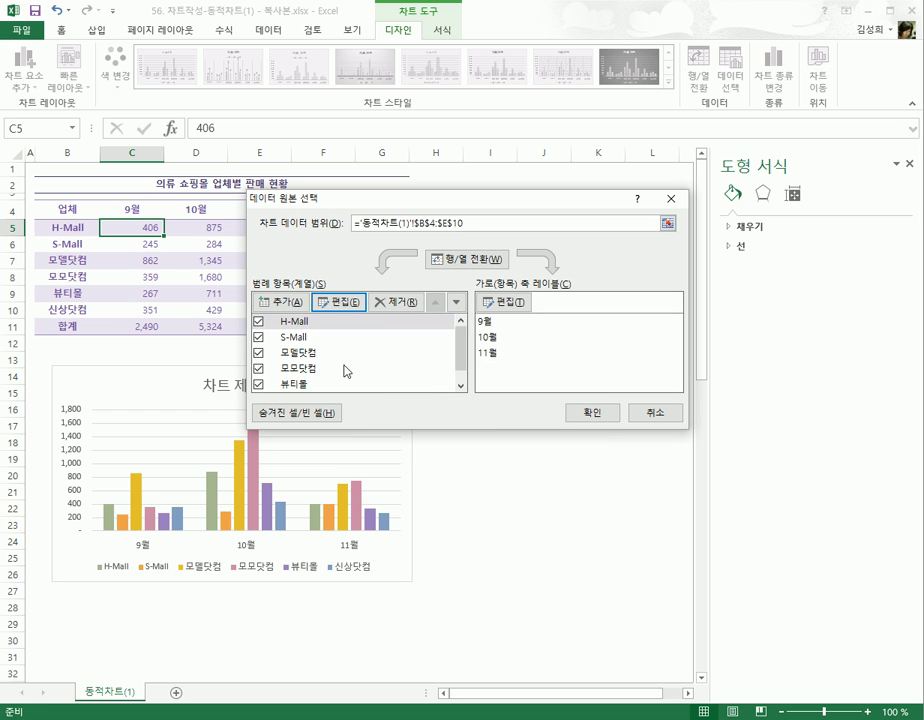
- Replace the fixed cell range in the S-Mall series values with the defined name S_Mall and apply it
{"action": "left_click", "coordinate": [288, 340]}
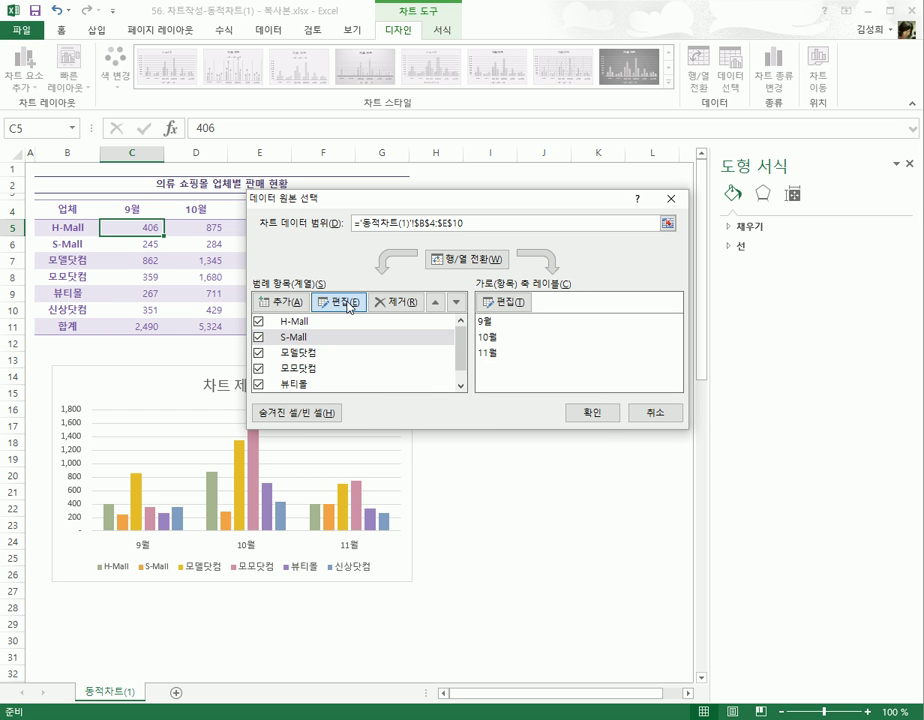
{"action": "left_click", "coordinate": [349, 305]}
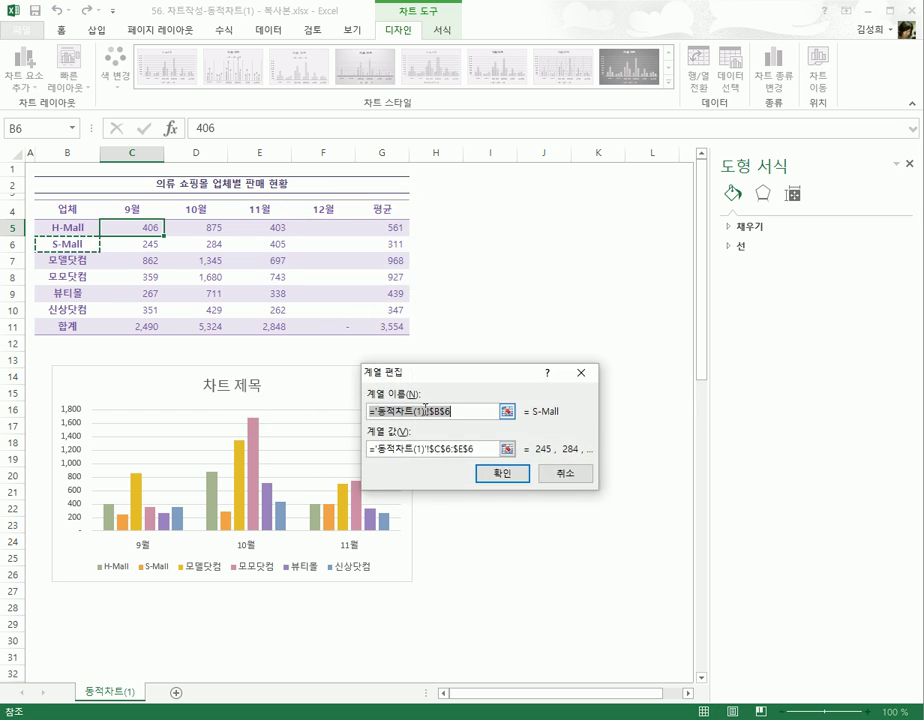
{"action": "left_click", "coordinate": [441, 452]}
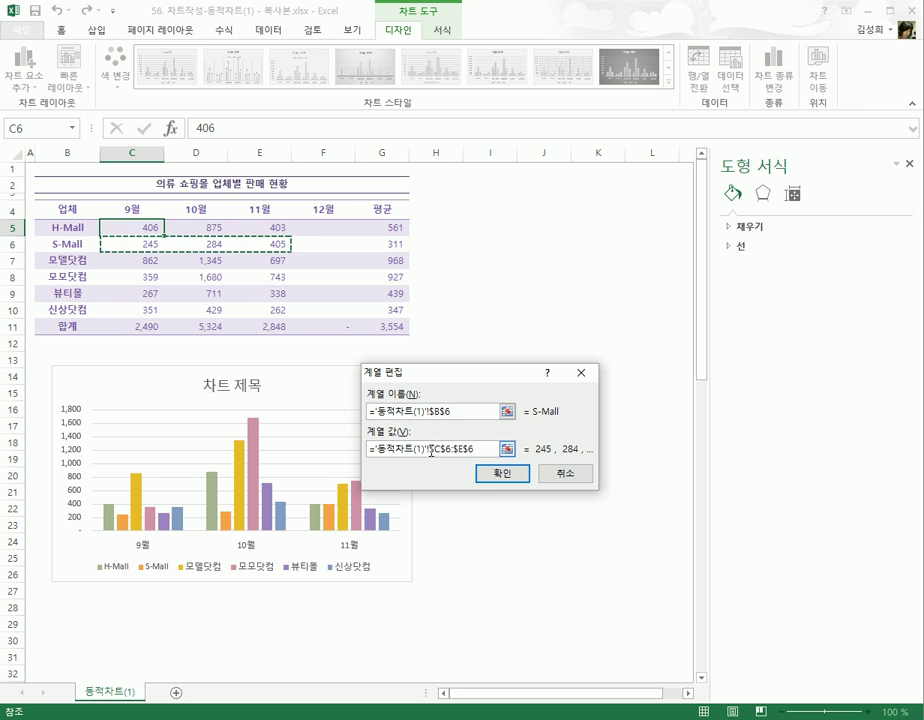
{"action": "double_click", "coordinate": [437, 449]}
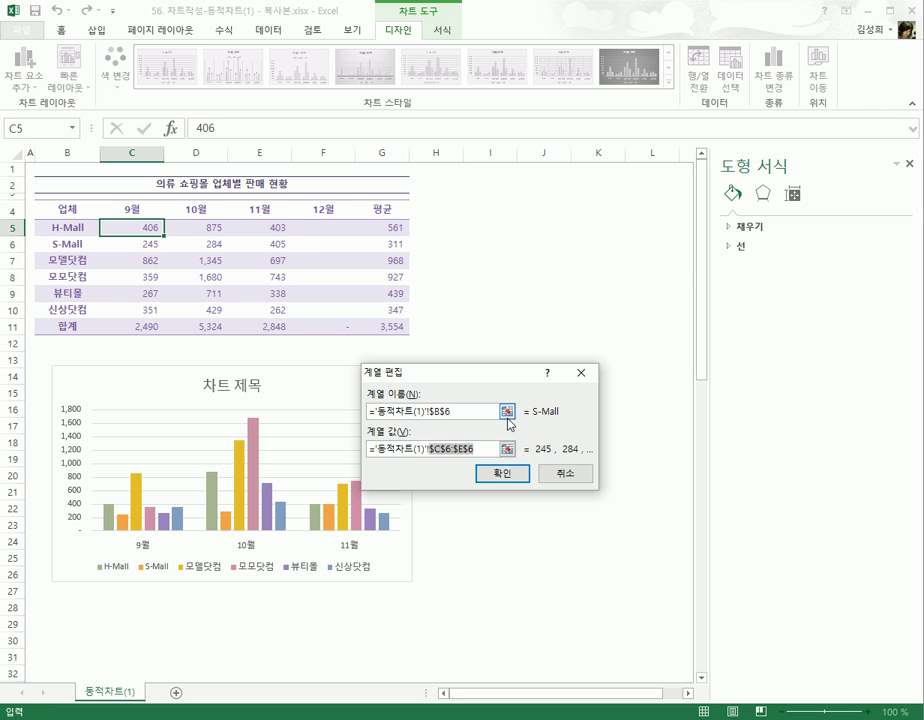
{"action": "type", "text": "$"}
{"action": "left_click", "coordinate": [501, 472]}
- Set the 모델닷컴 series values to ='동적차트(1)'!모델닷컴 and apply the edit
{"action": "left_click", "coordinate": [296, 354]}
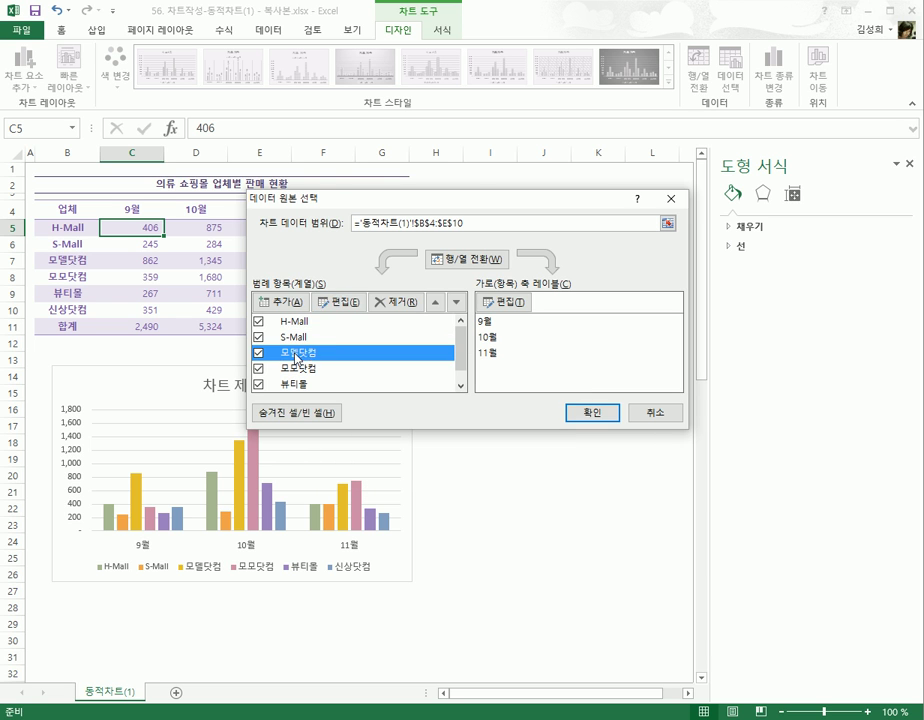
{"action": "left_click", "coordinate": [338, 301]}
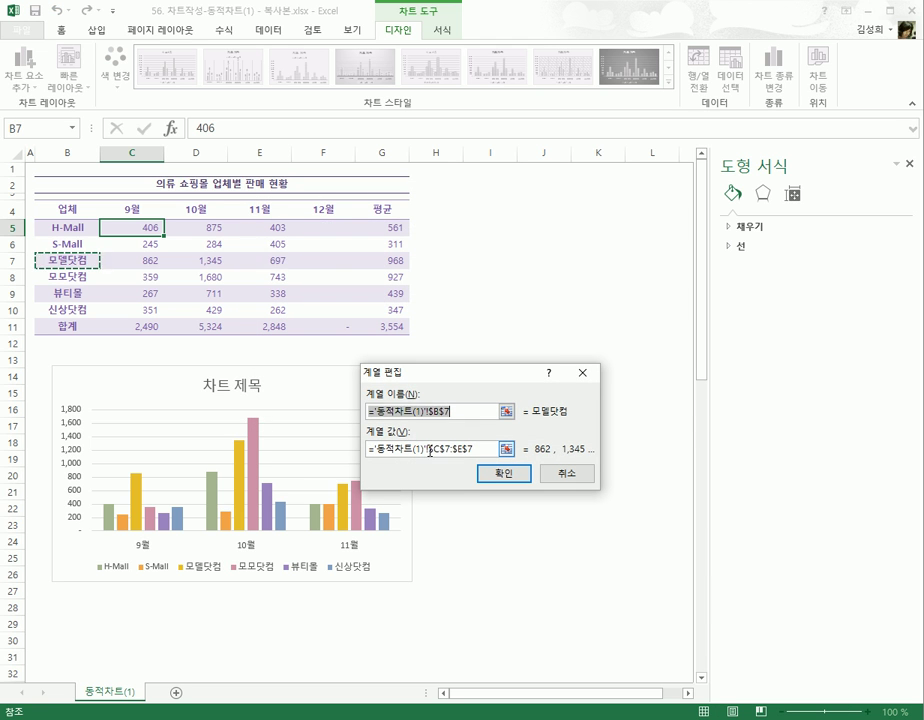
{"action": "left_click_drag", "start_coordinate": [430, 451], "coordinate": [505, 462]}
{"action": "type", "text": "aha"}
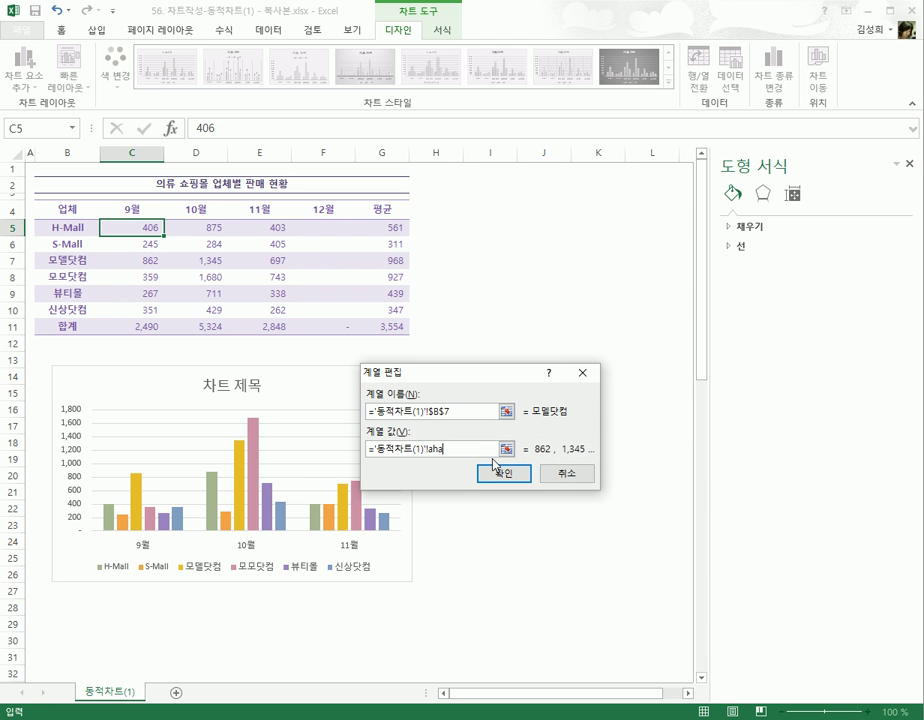
{"action": "type", "text": "모ㄷ"}
{"action": "type", "text": "델ㄷ"}
{"action": "type", "text": "닷컴"}
{"action": "left_click", "coordinate": [496, 467]}
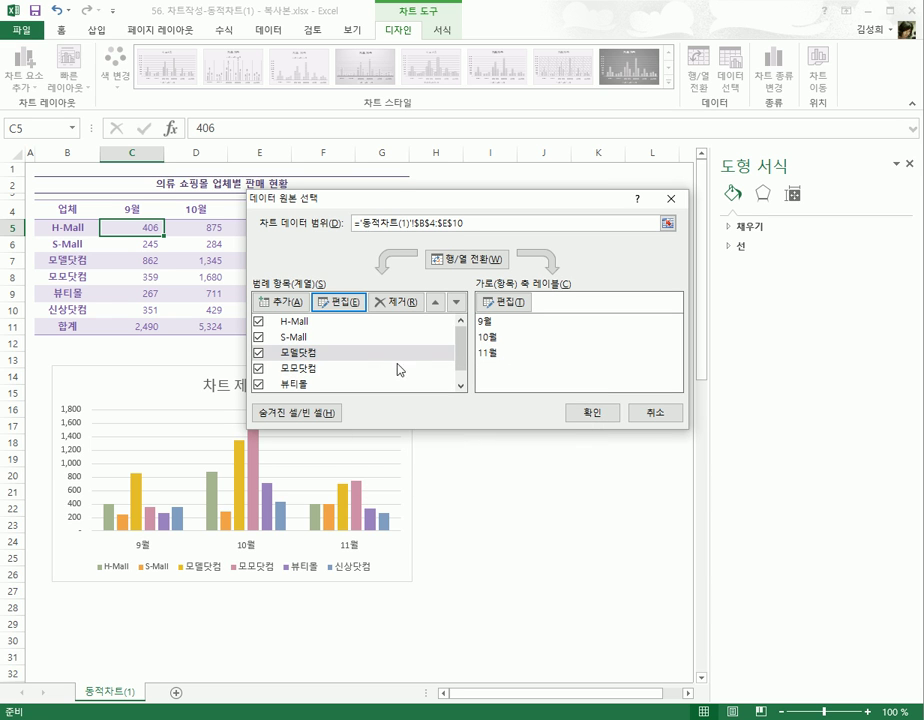
- Set the 모모닷컴 series values to ='동적차트(1)'!모모닷컴 and apply the edit
{"action": "left_click", "coordinate": [313, 369]}
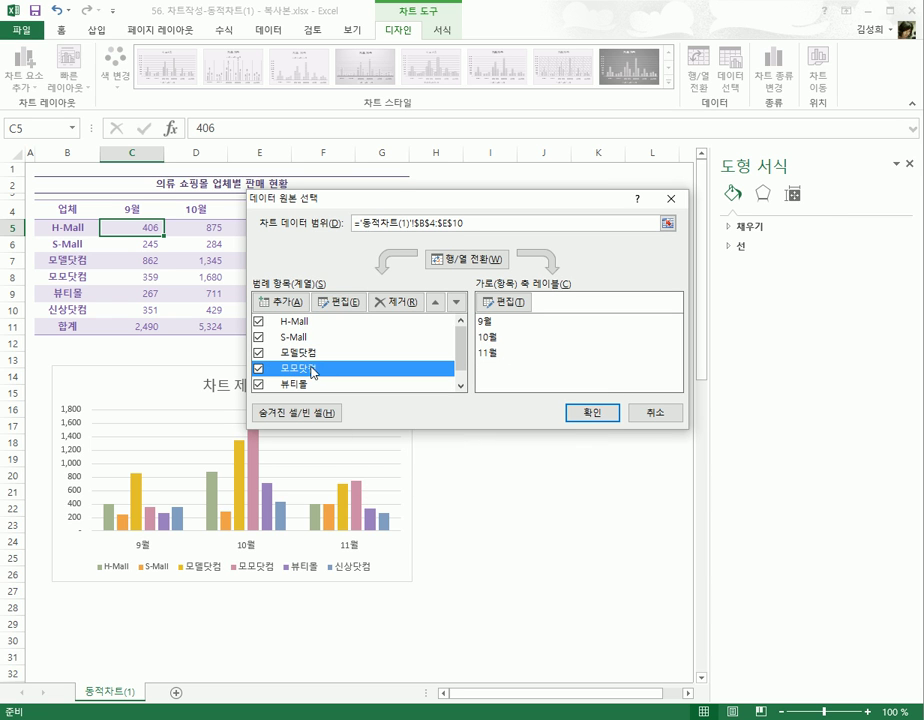
{"action": "left_click", "coordinate": [341, 303]}
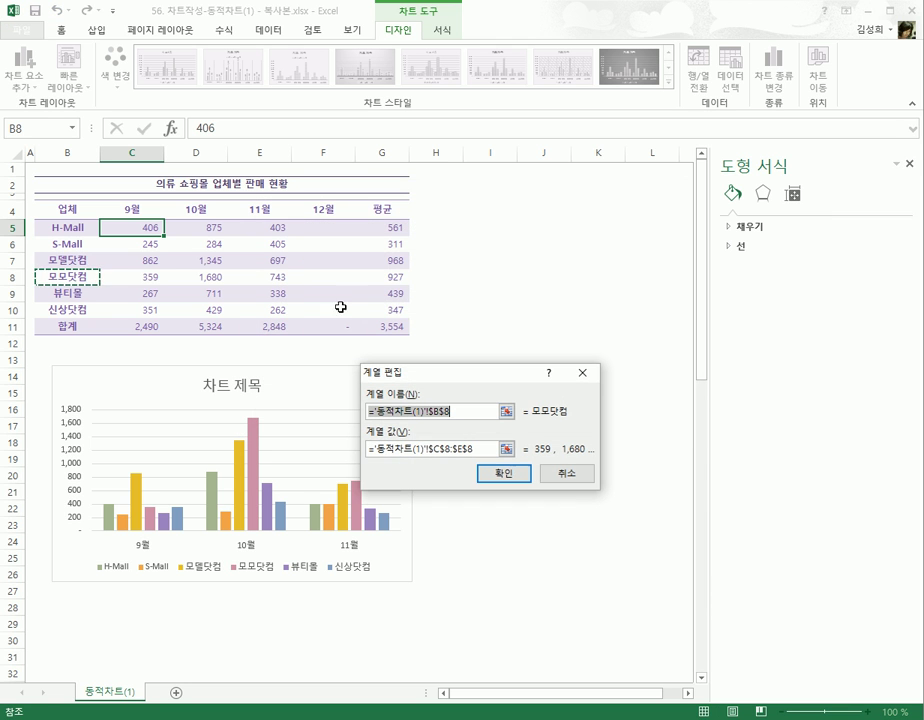
{"action": "left_click_drag", "start_coordinate": [432, 449], "coordinate": [487, 459]}
{"action": "type", "text": "모모닷컴"}
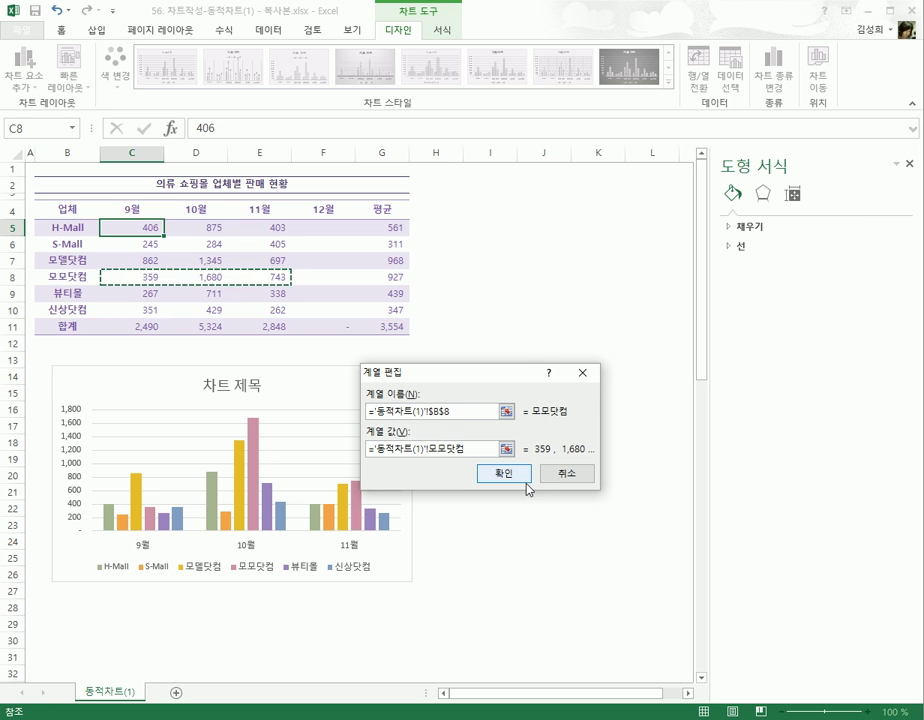
{"action": "left_click", "coordinate": [526, 476]}
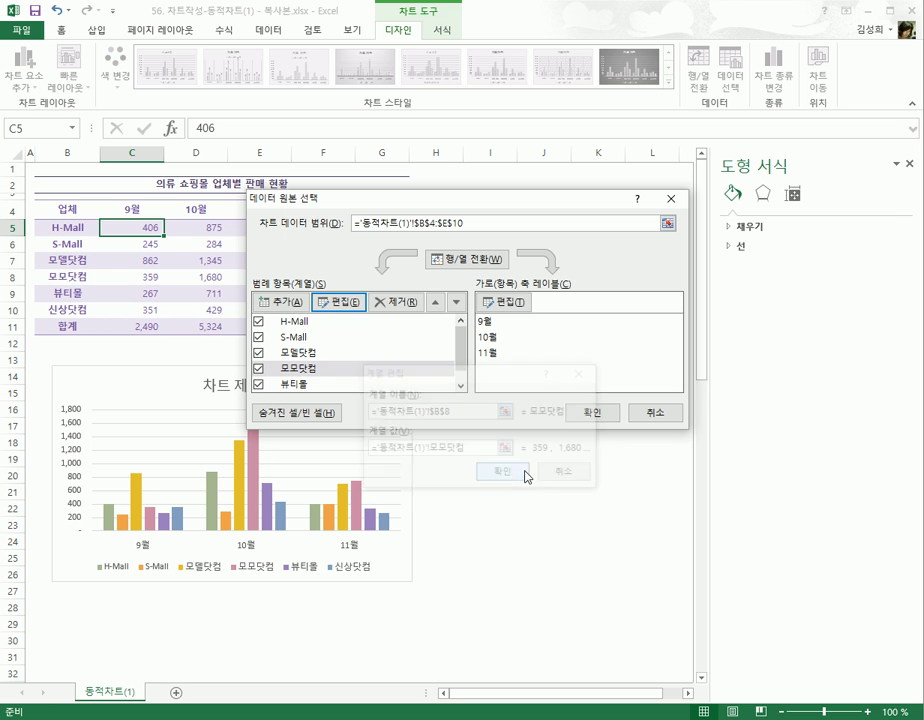
- Replace the fixed cell range in the 뷰티몰 series values with the defined name 뷰티몰 and apply it
{"action": "left_click", "coordinate": [300, 385]}
{"action": "left_click", "coordinate": [338, 301]}
{"action": "left_click_drag", "start_coordinate": [428, 452], "coordinate": [524, 472]}
{"action": "key", "text": "Delete"}
{"action": "type", "text": "뷰티몰"}
{"action": "left_click", "coordinate": [515, 477]}
- Set the 신상닷컴 series values to ='동적차트(1)'!신상닷컴 and confirm the chart's data source changes
{"action": "scroll", "coordinate": [371, 379], "scroll_direction": "down", "scroll_amount": 1}
{"action": "left_click", "coordinate": [377, 384]}
{"action": "left_click", "coordinate": [356, 304]}
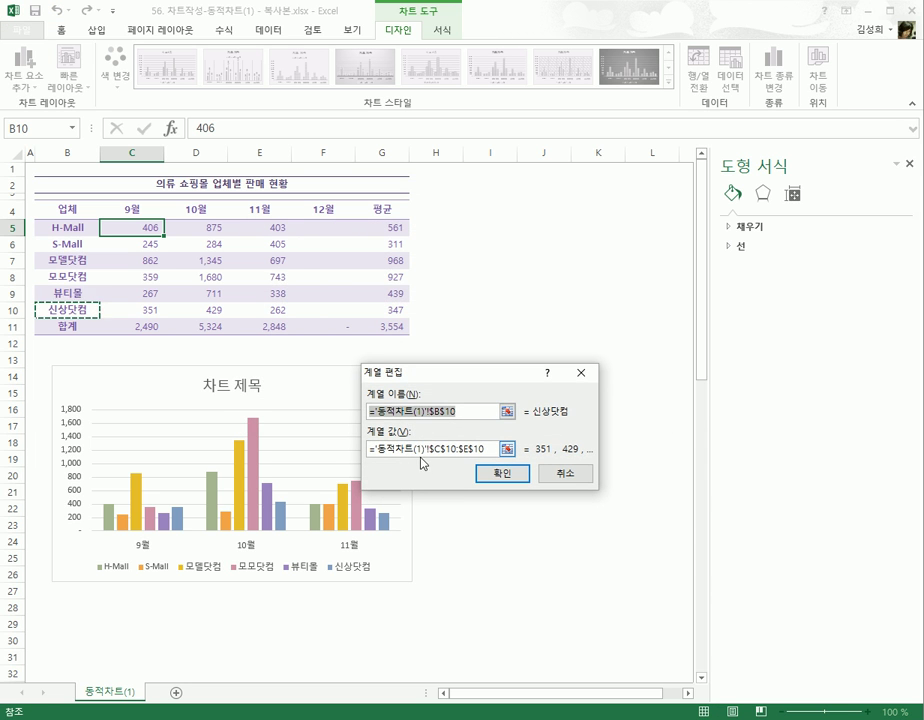
{"action": "left_click_drag", "start_coordinate": [430, 450], "coordinate": [497, 452]}
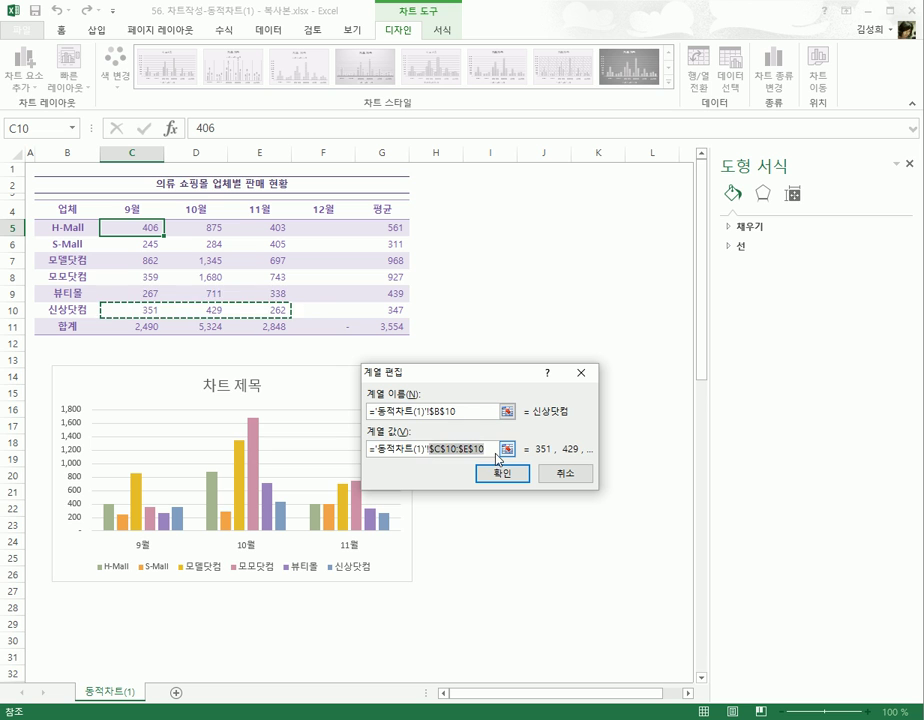
{"action": "type", "text": "신상닷컴"}
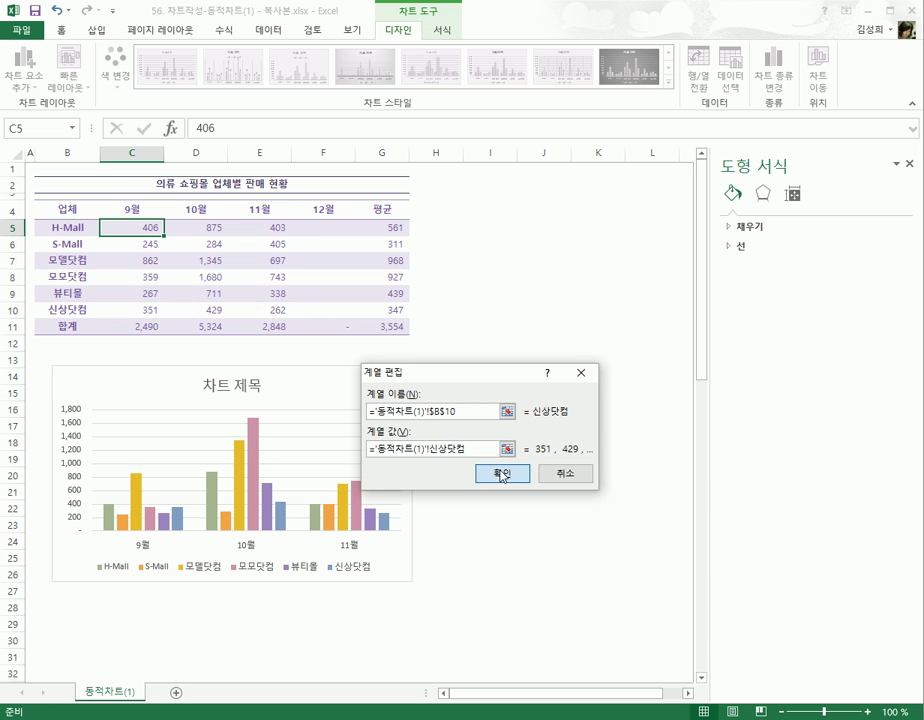
{"action": "left_click", "coordinate": [502, 473]}
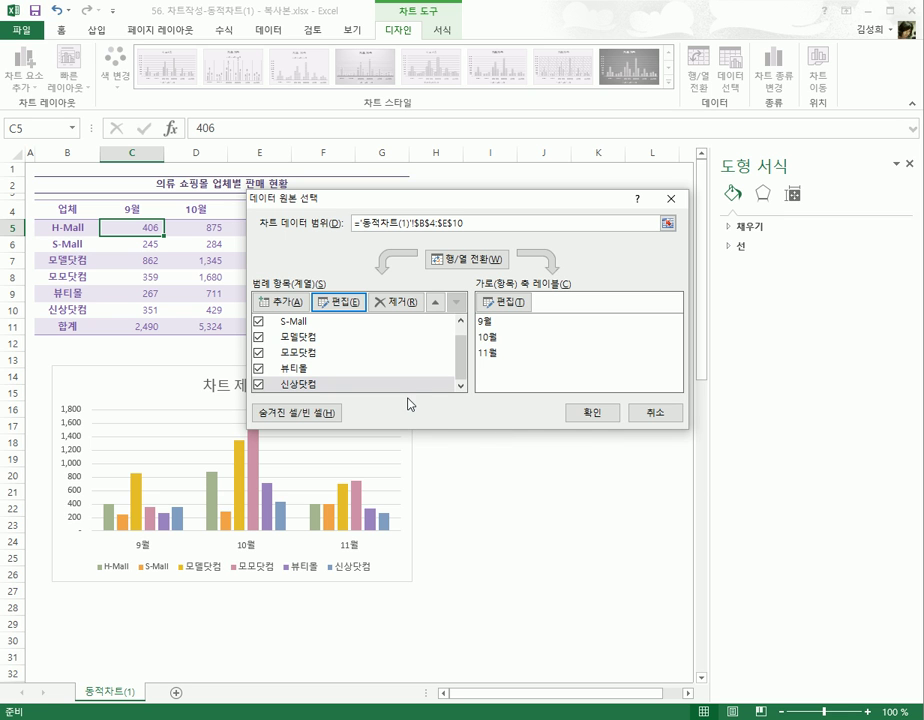
{"action": "left_click", "coordinate": [592, 413]}
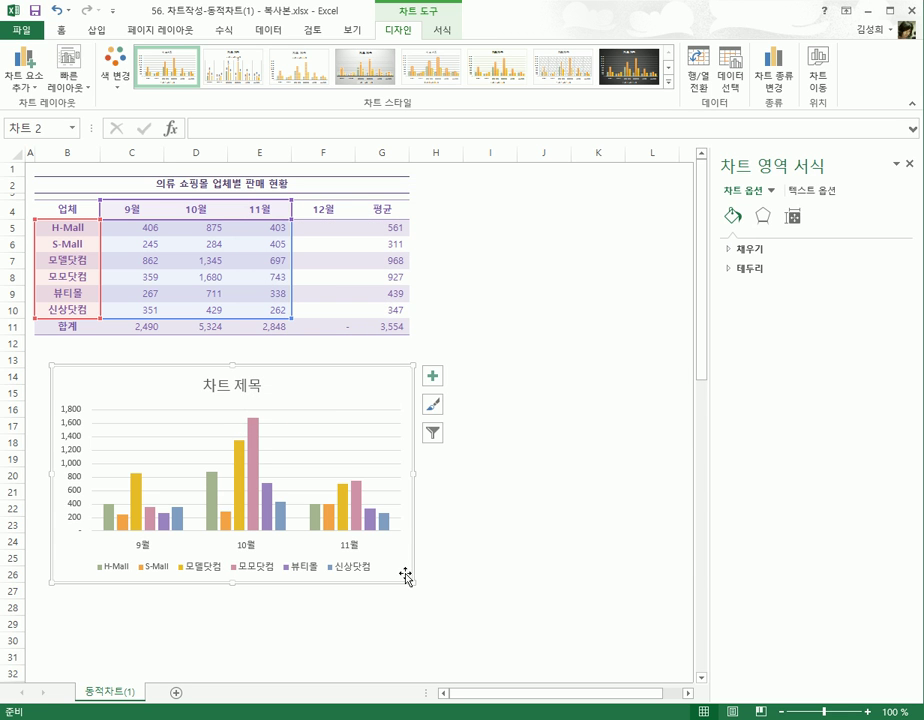
- Delete the chart title and recolour the chart with the second colourful (색상형) palette
{"action": "left_click", "coordinate": [256, 383]}
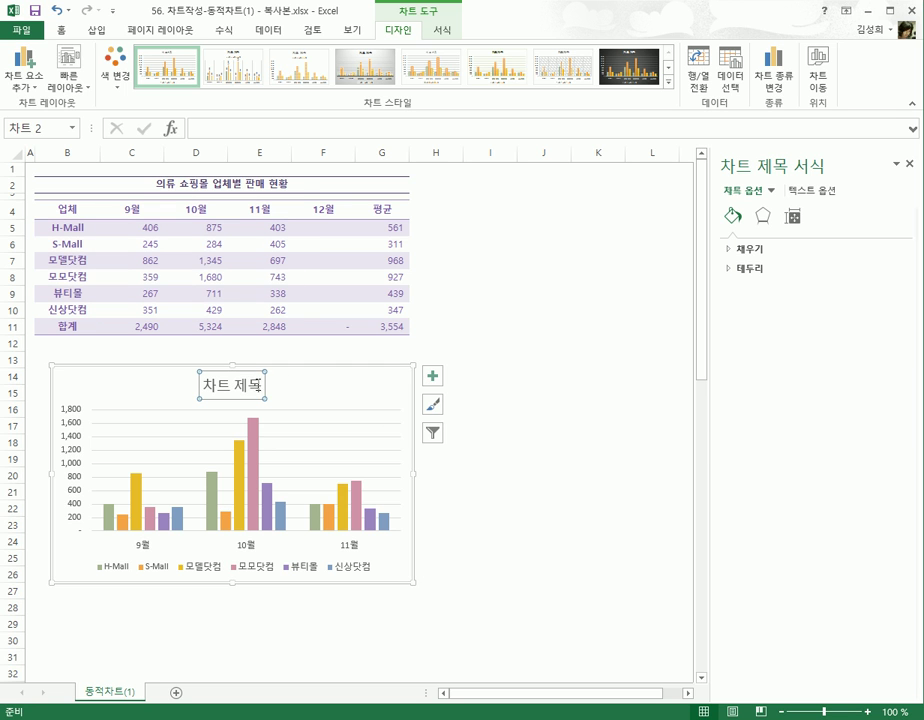
{"action": "key", "text": "Delete"}
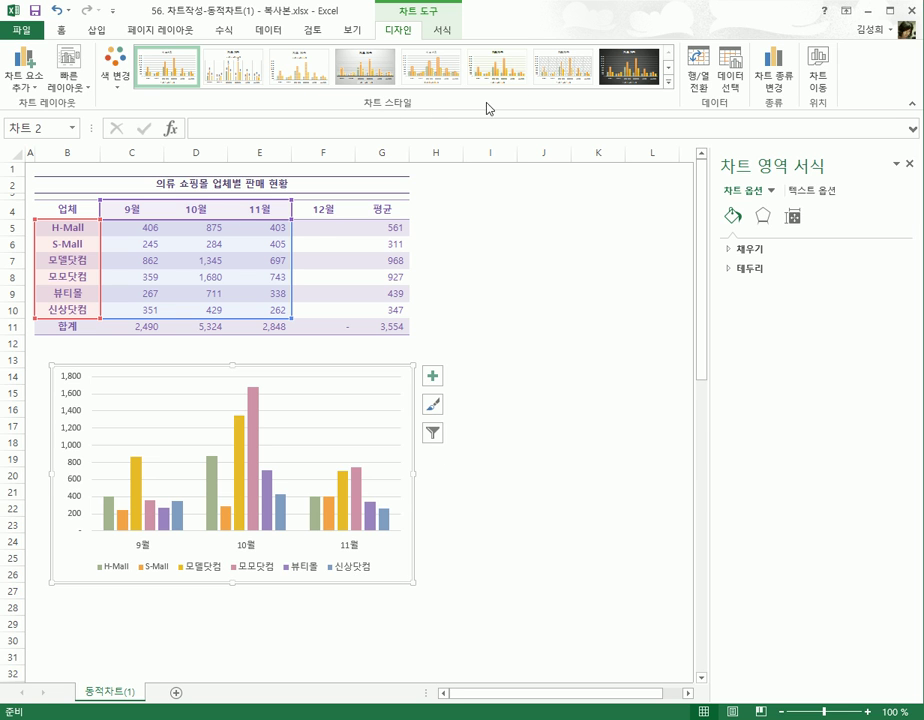
{"action": "left_click", "coordinate": [115, 70]}
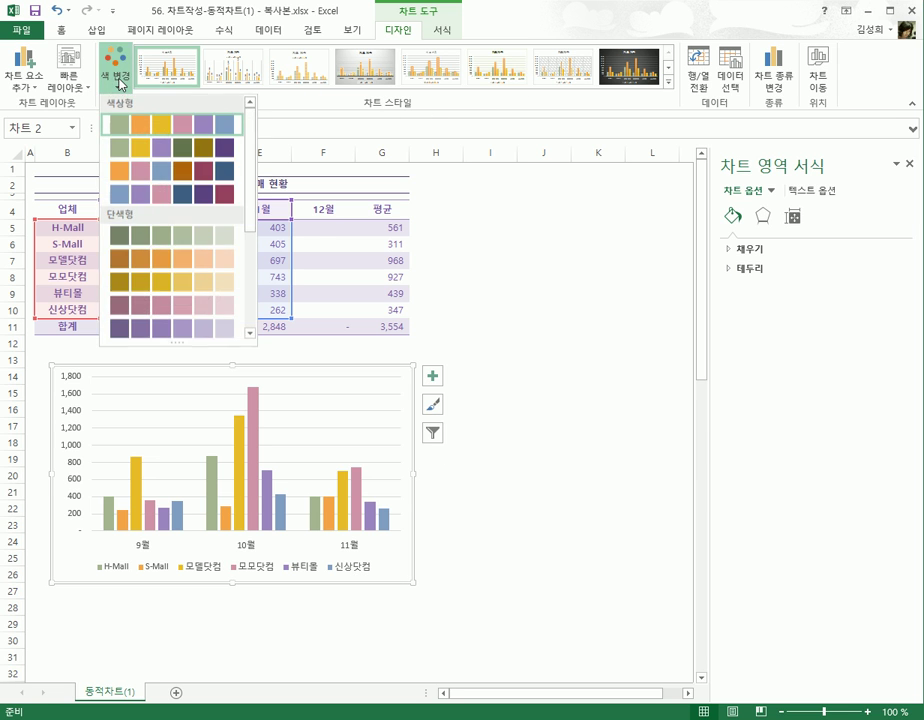
{"action": "left_click", "coordinate": [208, 148]}
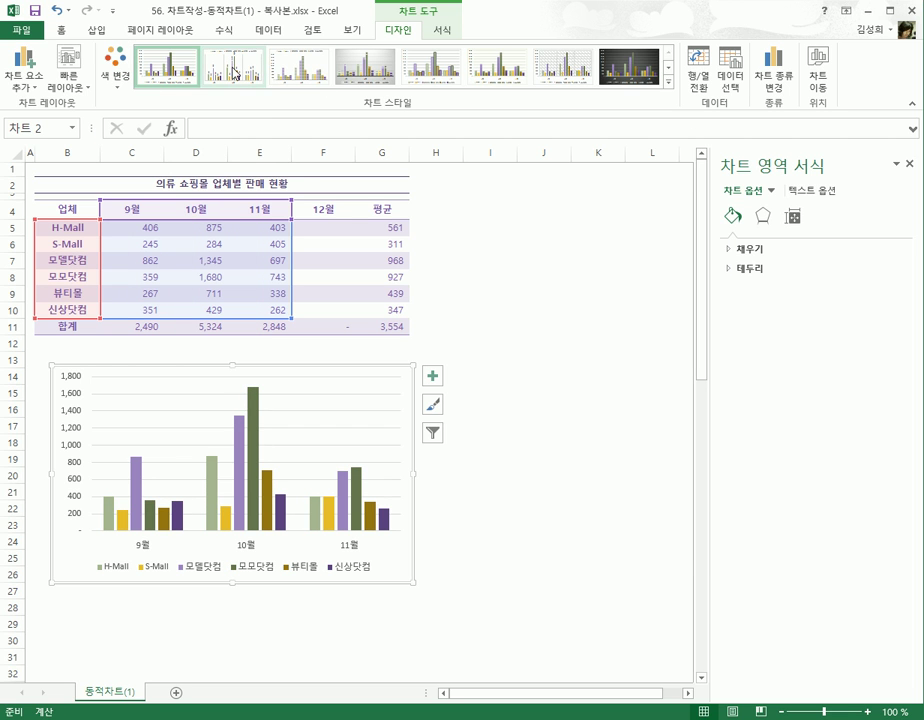
- Apply chart style 스타일 11 and enlarge the chart so it extends to about column I and row 27
{"action": "left_click", "coordinate": [366, 68]}
{"action": "left_click", "coordinate": [432, 72]}
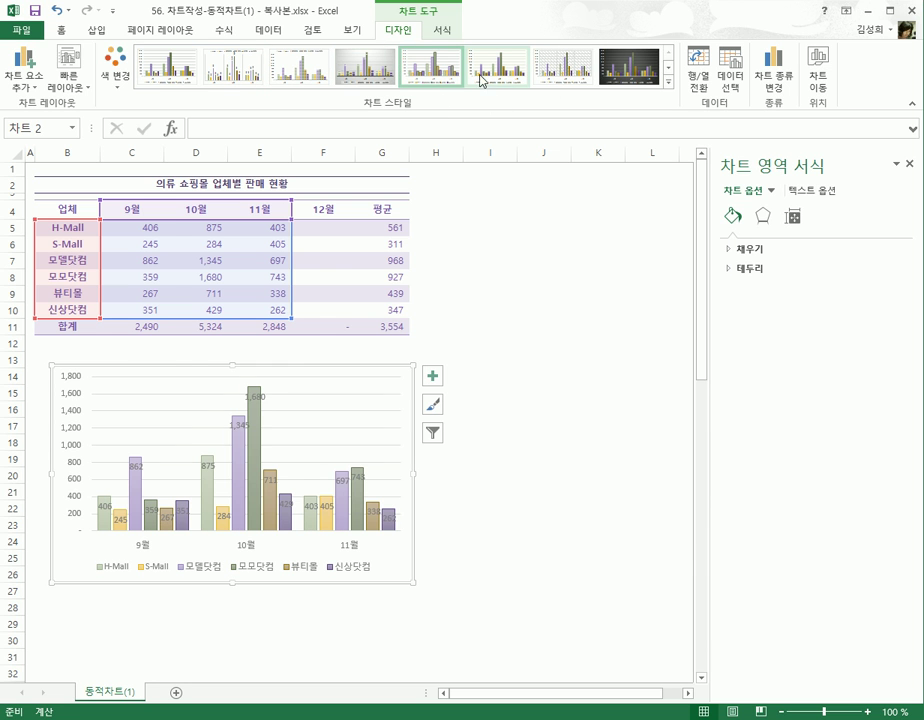
{"action": "left_click", "coordinate": [667, 82]}
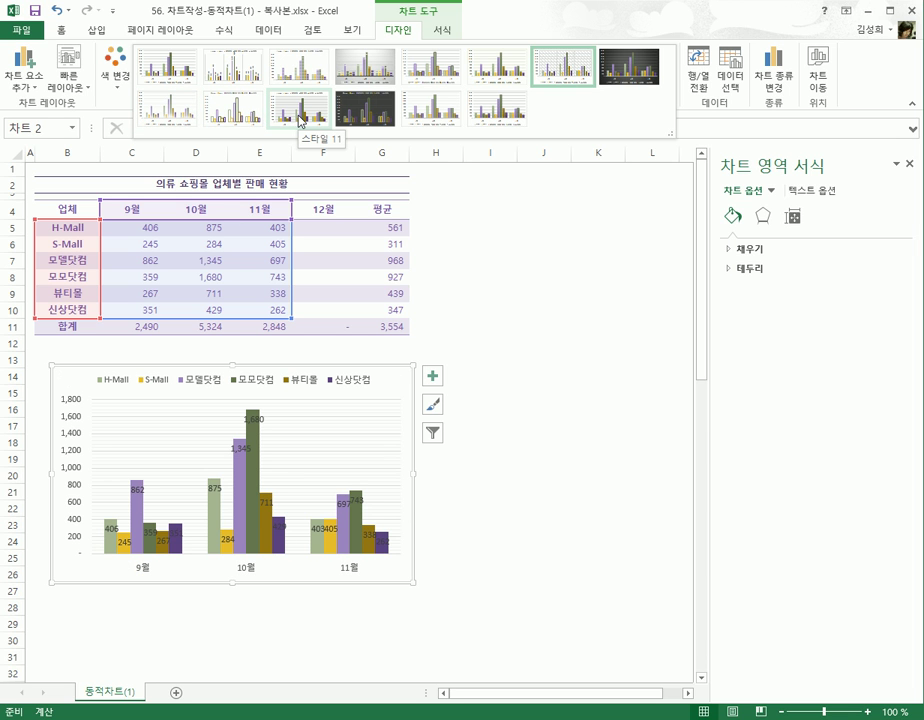
{"action": "left_click", "coordinate": [300, 118]}
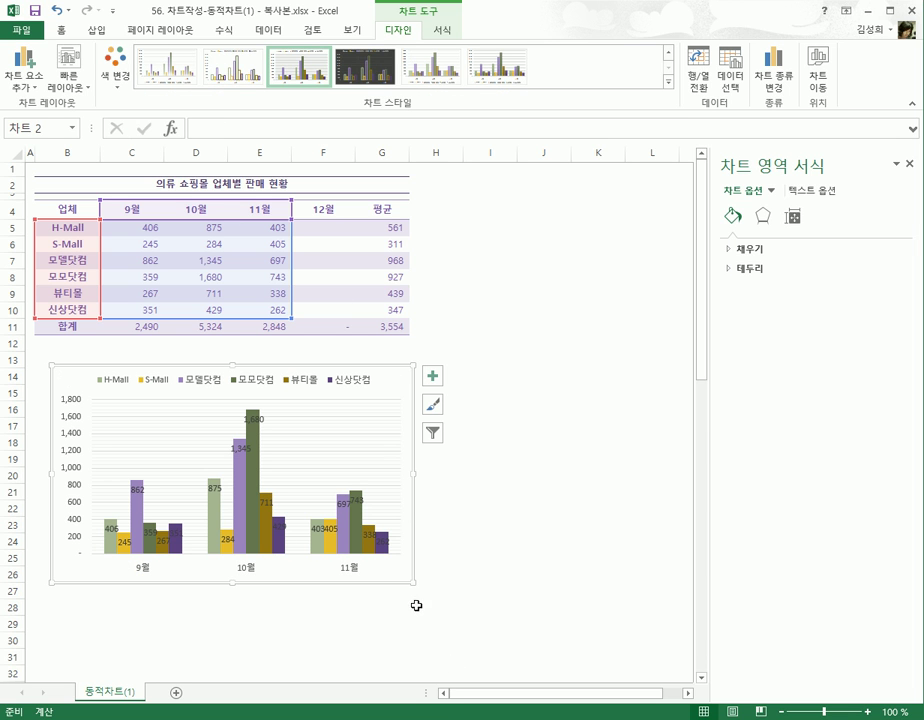
{"action": "left_click_drag", "start_coordinate": [413, 581], "coordinate": [518, 598]}
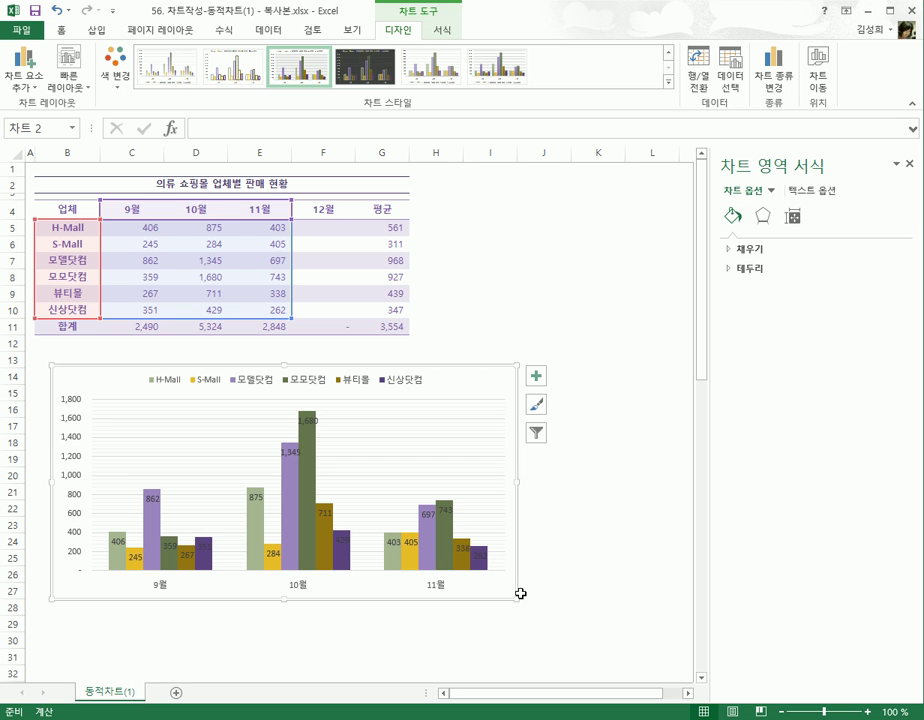
- Set the legend position to 아래쪽 so the legend sits below the plot area
{"action": "left_click", "coordinate": [349, 387]}
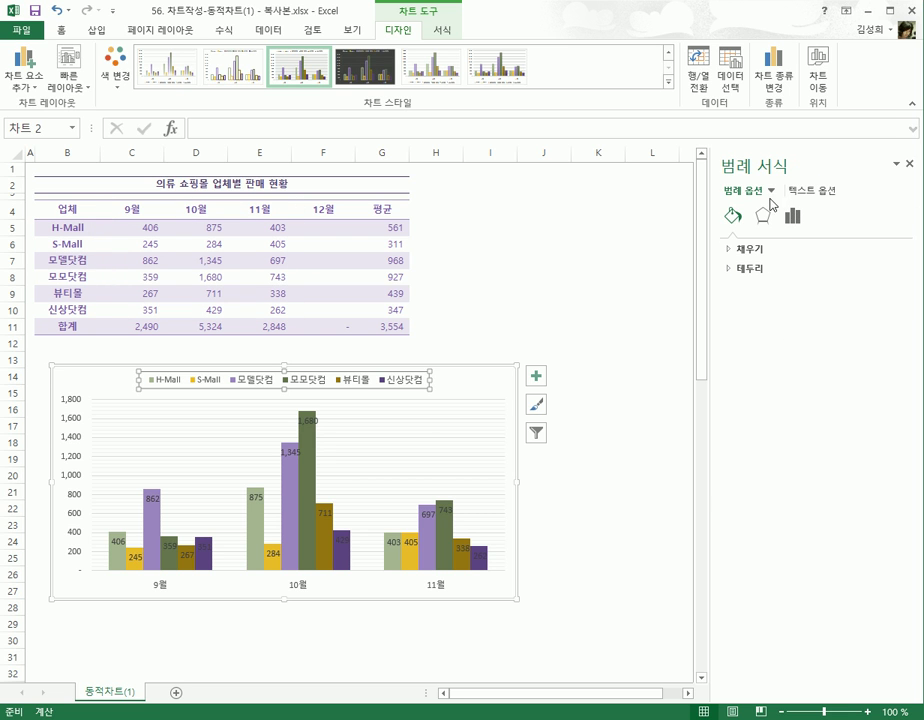
{"action": "left_click", "coordinate": [812, 190]}
{"action": "left_click", "coordinate": [752, 194]}
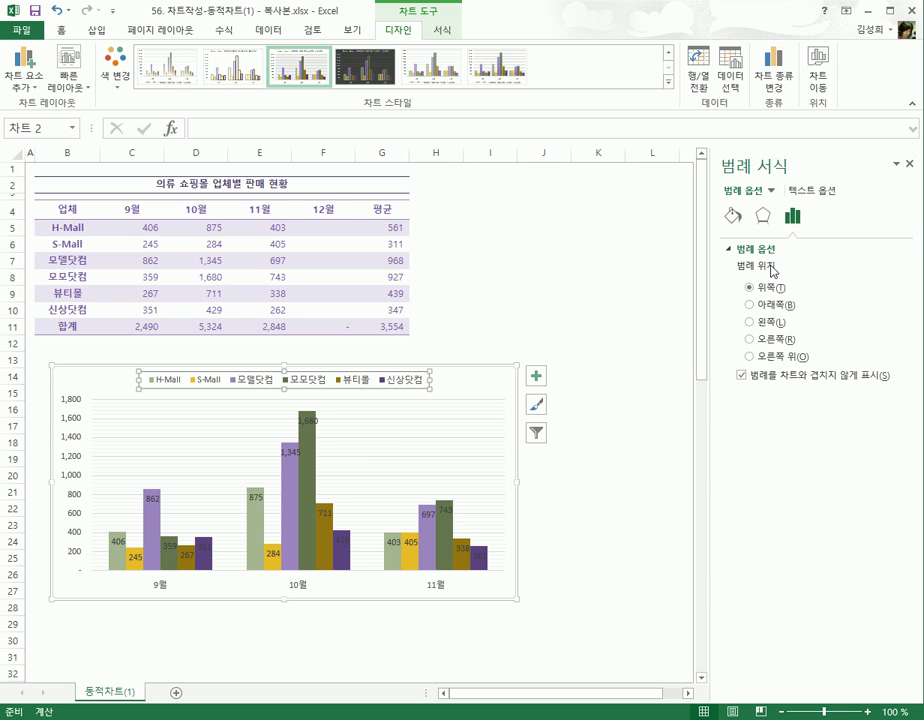
{"action": "left_click", "coordinate": [768, 306]}
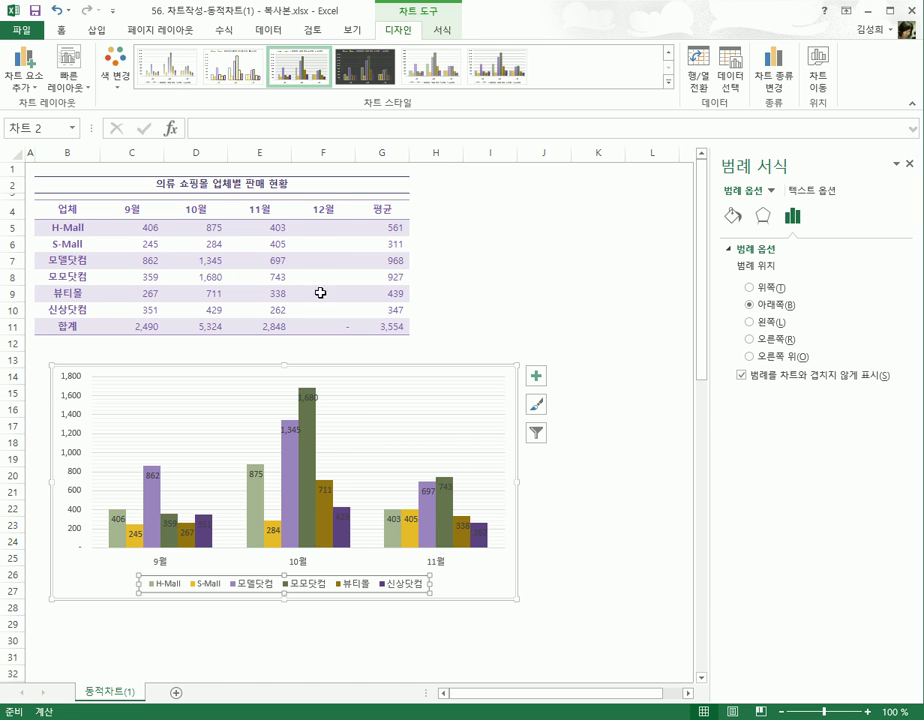
{"action": "left_click", "coordinate": [476, 581]}
- Enter the 12월 sales in F5:F10, from H-Mall to 신상닷컴, as 800, 500, 600, 700, 1,500 and 1,200
{"action": "left_click", "coordinate": [332, 230]}
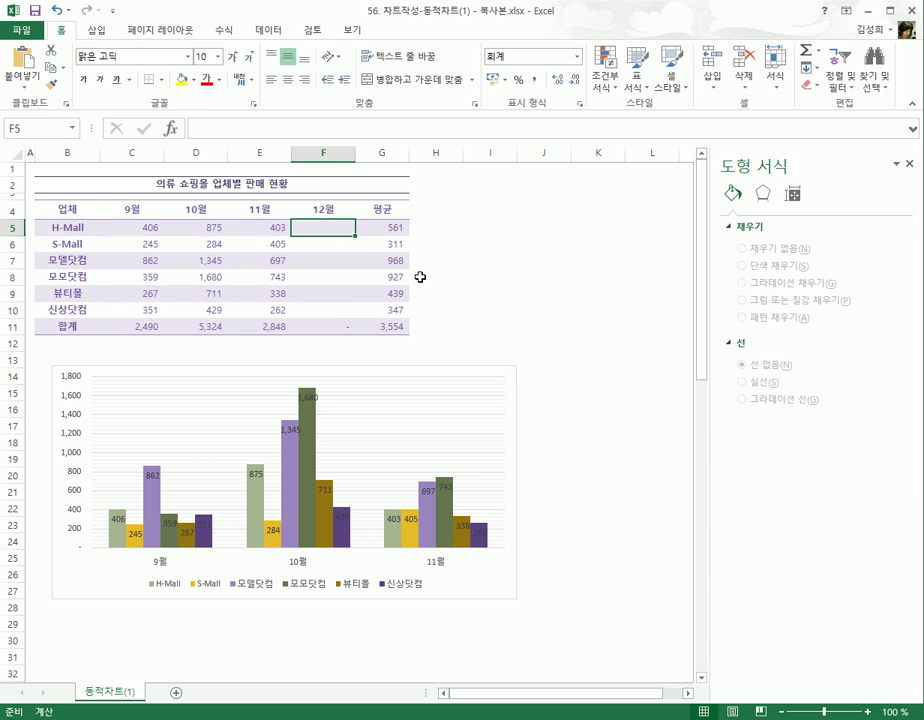
{"action": "type", "text": "800"}
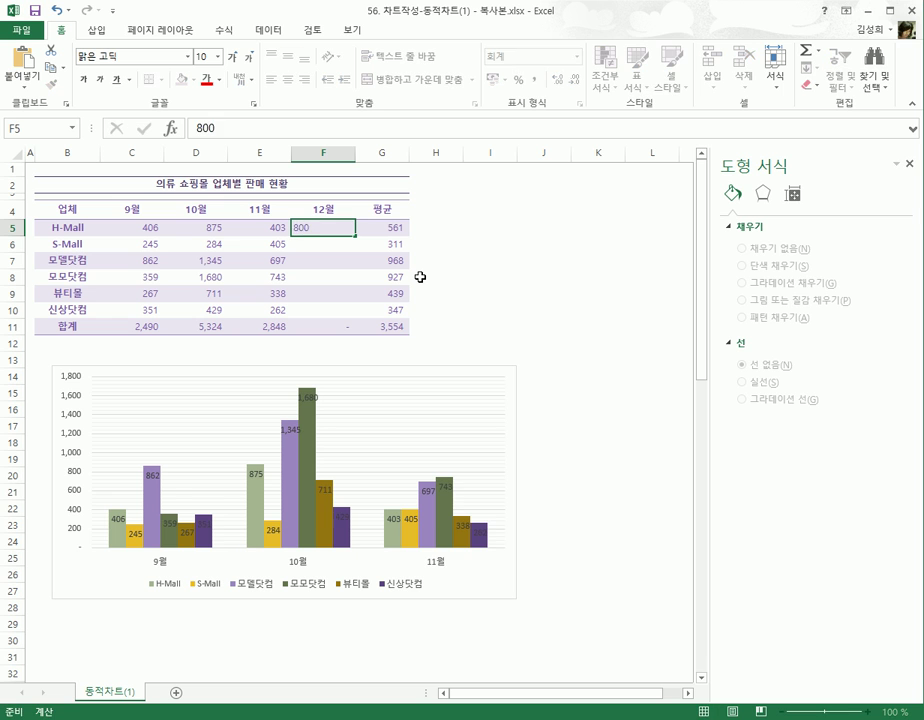
{"action": "key", "text": "Return"}
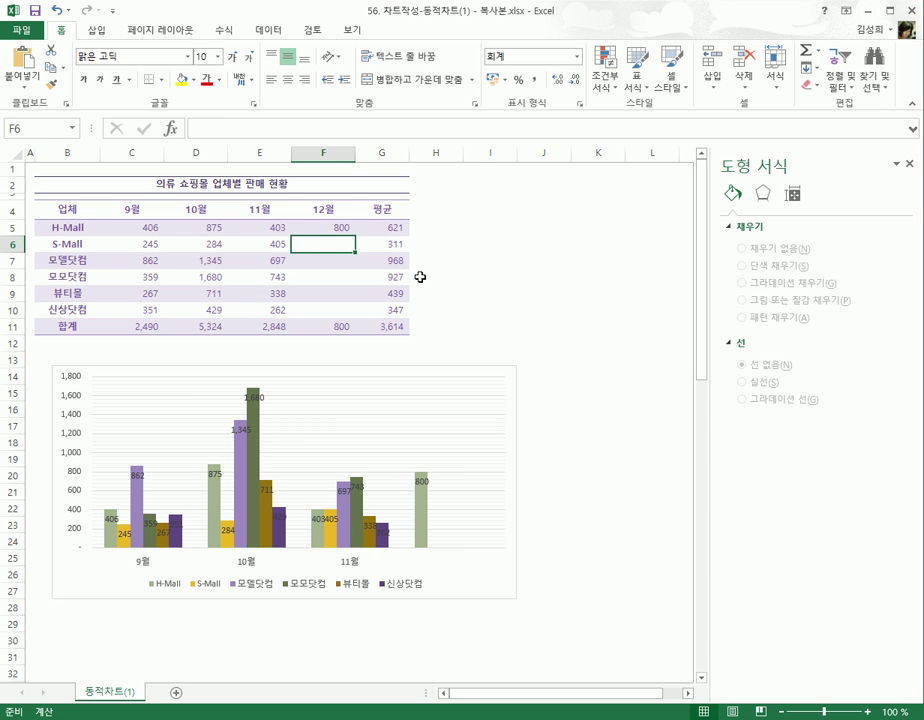
{"action": "type", "text": "500"}
{"action": "key", "text": "Return"}
{"action": "type", "text": "600"}
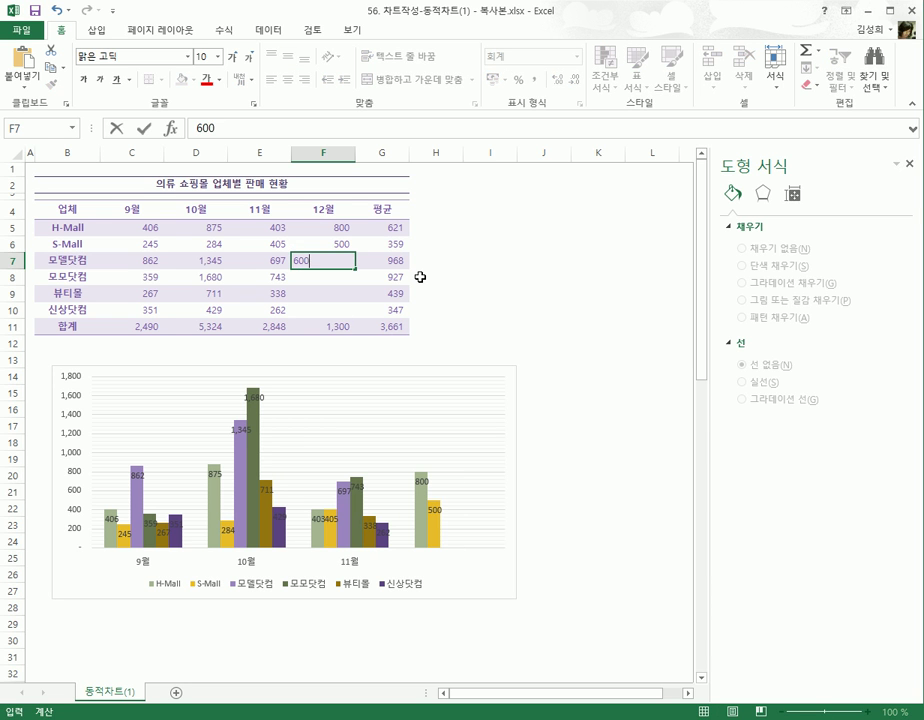
{"action": "key", "text": "Return"}
{"action": "type", "text": "700"}
{"action": "key", "text": "Return"}
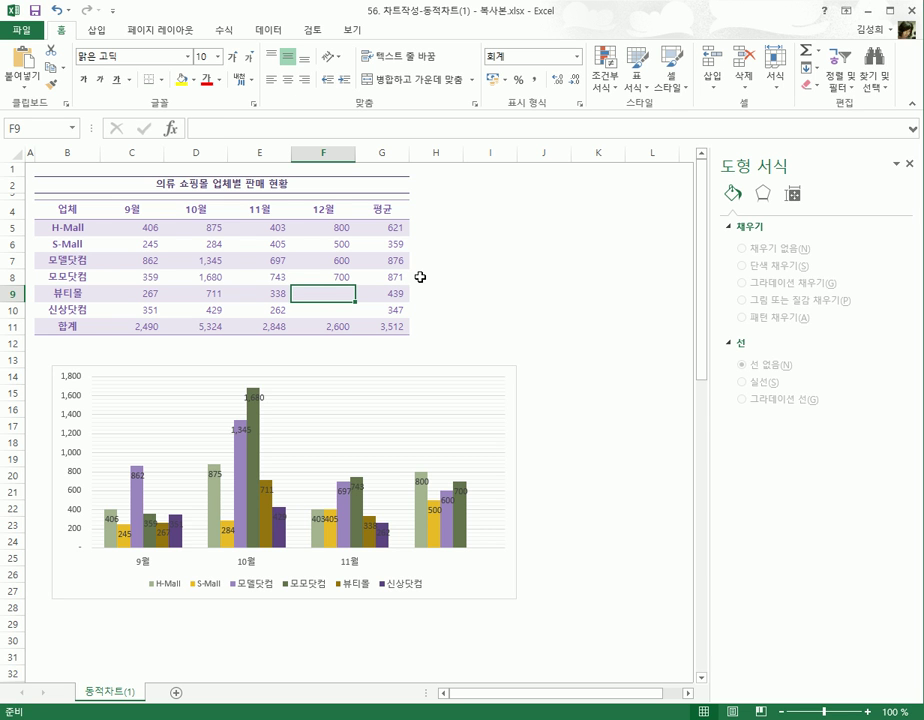
{"action": "type", "text": "1,500"}
{"action": "key", "text": "Return"}
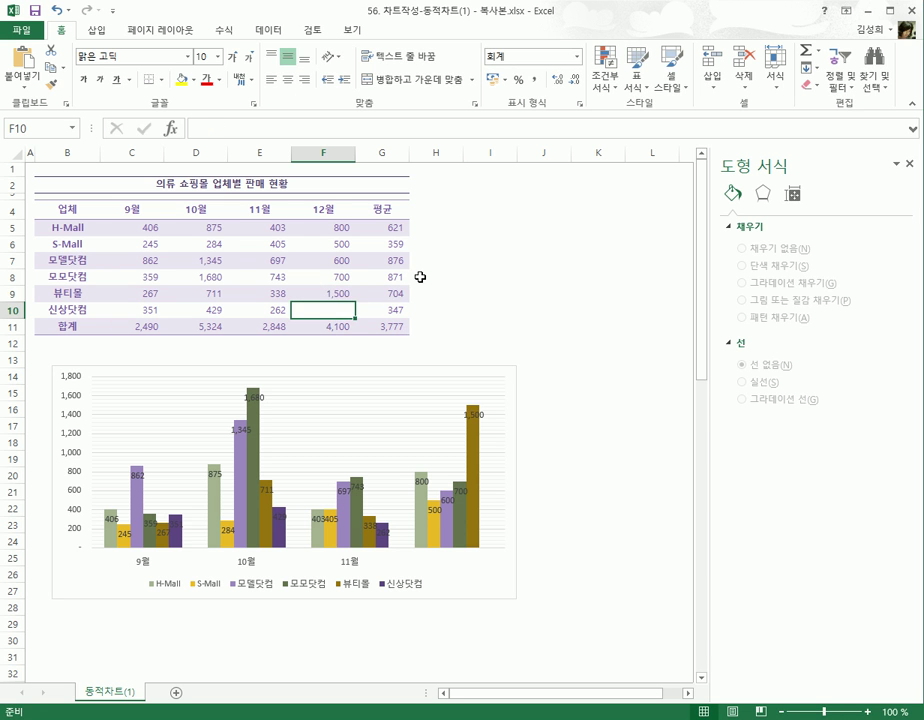
{"action": "type", "text": "1200"}
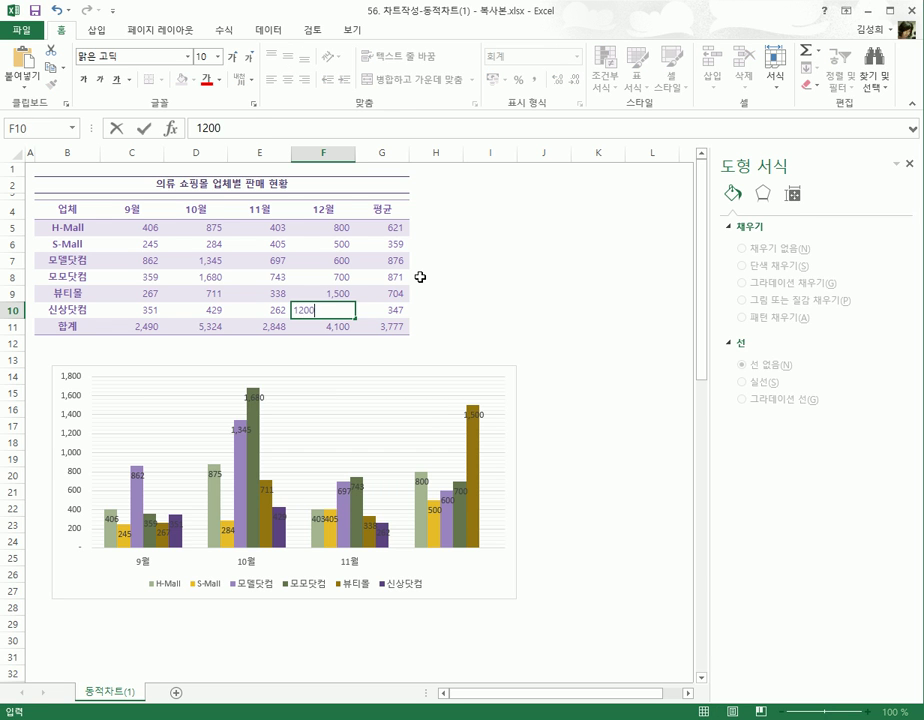
{"action": "key", "text": "Return"}
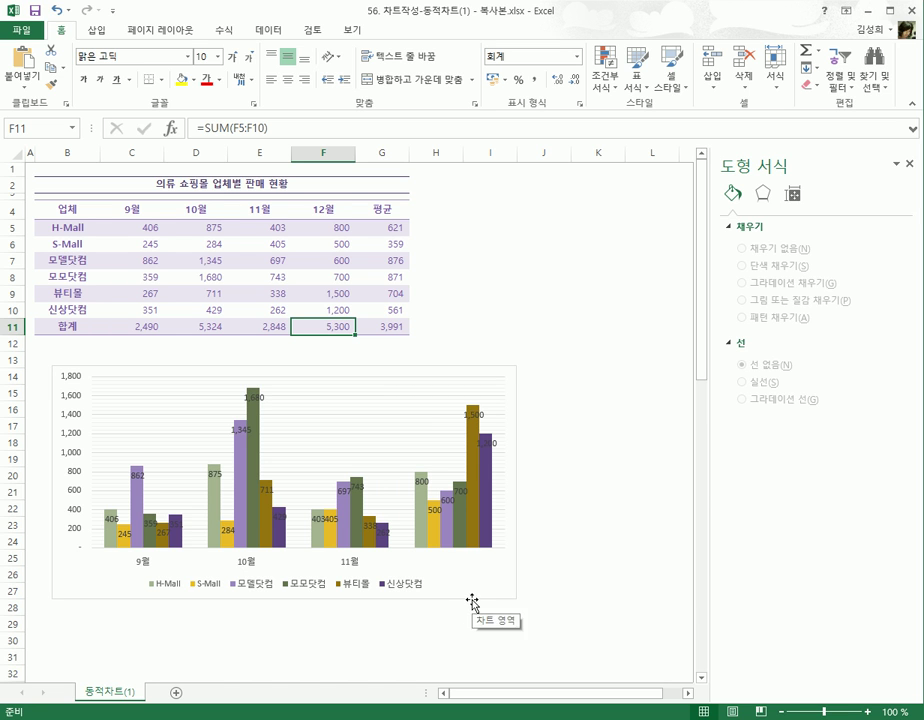
- Open the Name Manager and check the OFFSET/COUNTA formula behind each vendor's defined name
{"action": "left_click", "coordinate": [223, 35]}
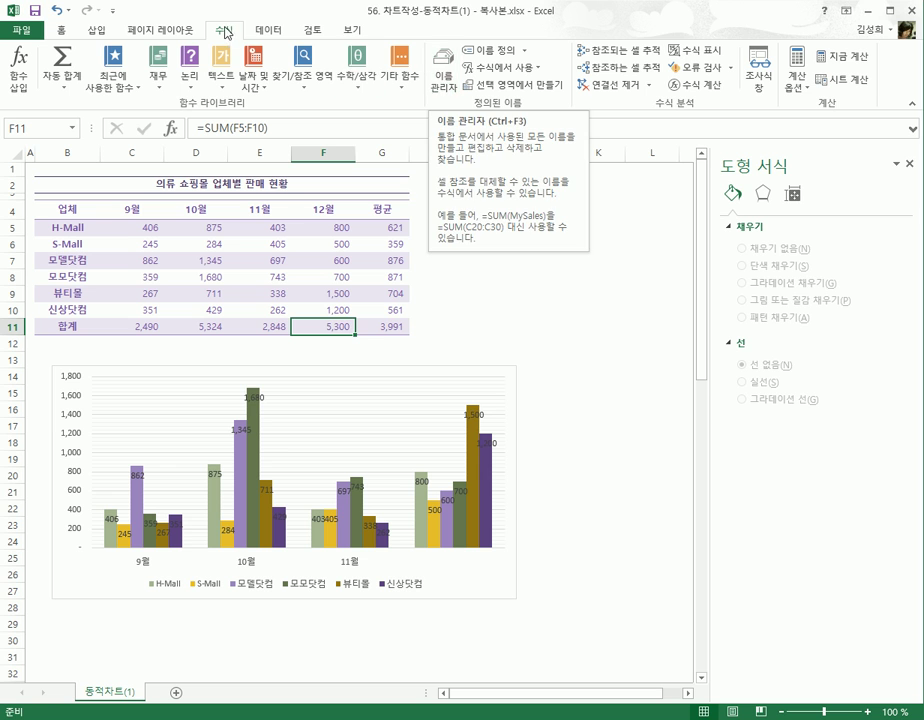
{"action": "left_click", "coordinate": [447, 90]}
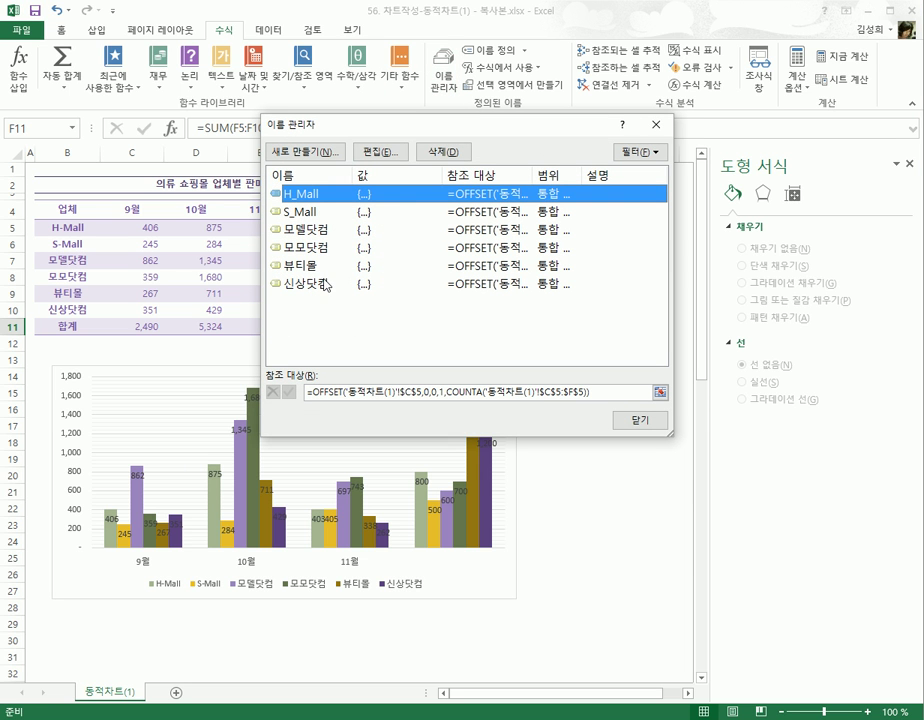
{"action": "left_click", "coordinate": [298, 212]}
{"action": "left_click", "coordinate": [303, 230]}
{"action": "left_click", "coordinate": [305, 247]}
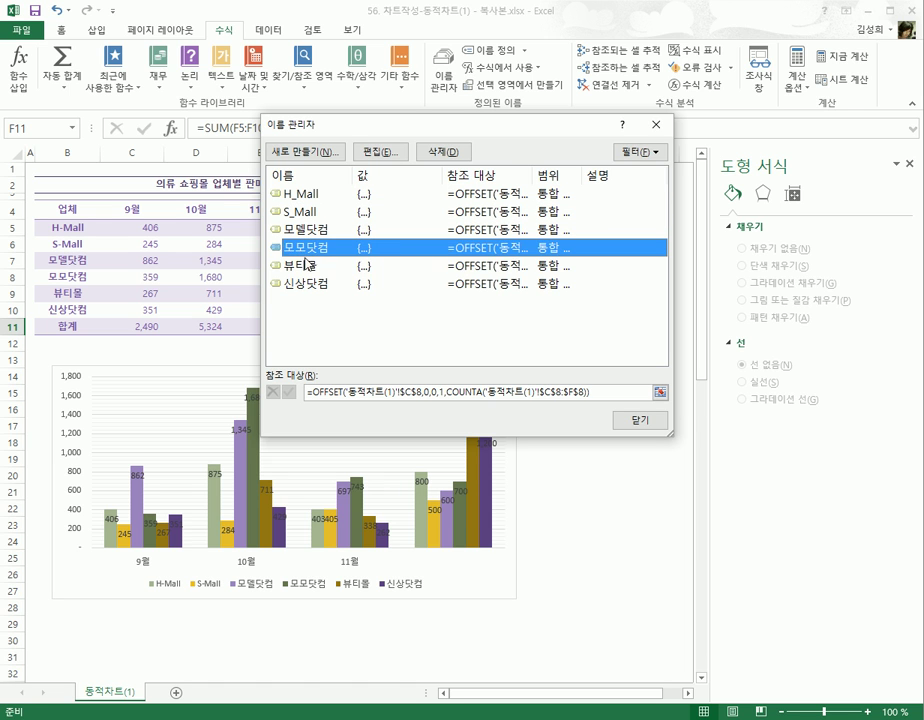
{"action": "left_click", "coordinate": [307, 265]}
{"action": "left_click", "coordinate": [307, 286]}
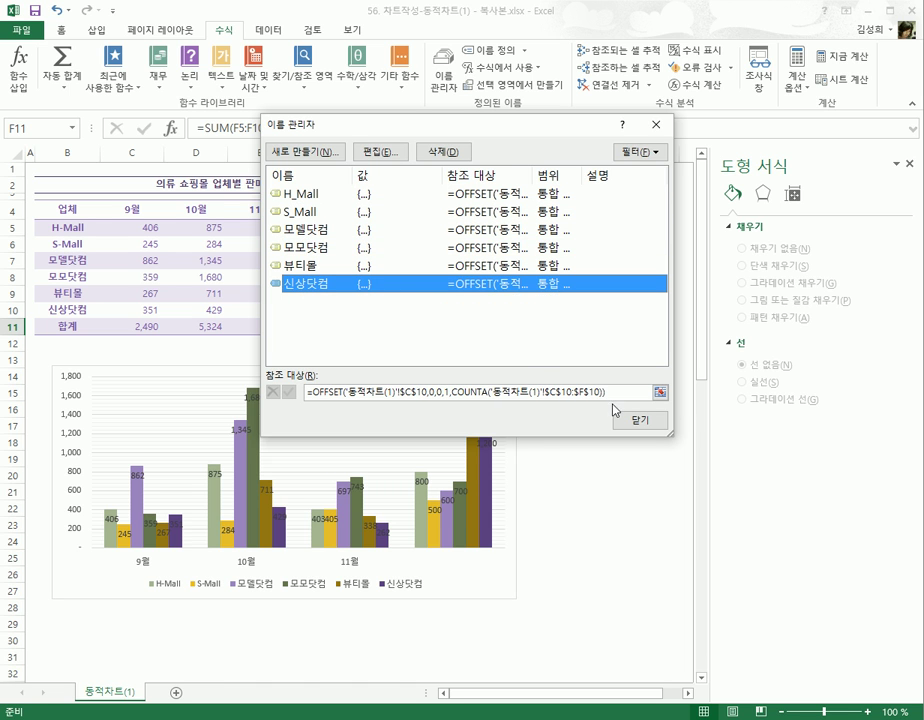
- Copy the OFFSET/COUNTA formula of the defined name 신상닷컴 and close the Name Manager
{"action": "left_click_drag", "start_coordinate": [618, 393], "coordinate": [303, 390]}
{"action": "key", "text": "ctrl+c"}
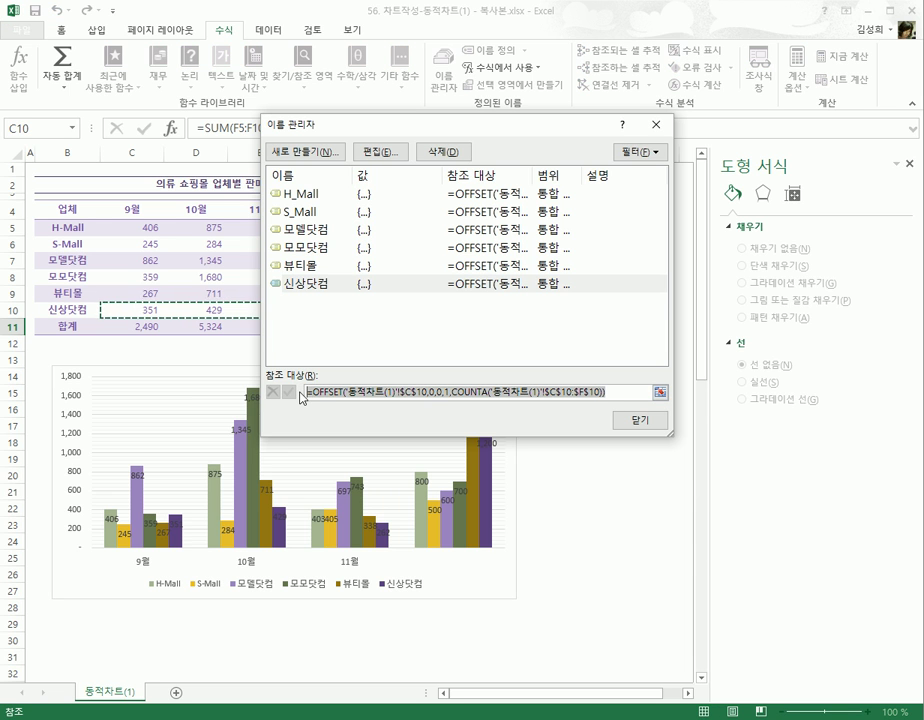
{"action": "left_click", "coordinate": [475, 428]}
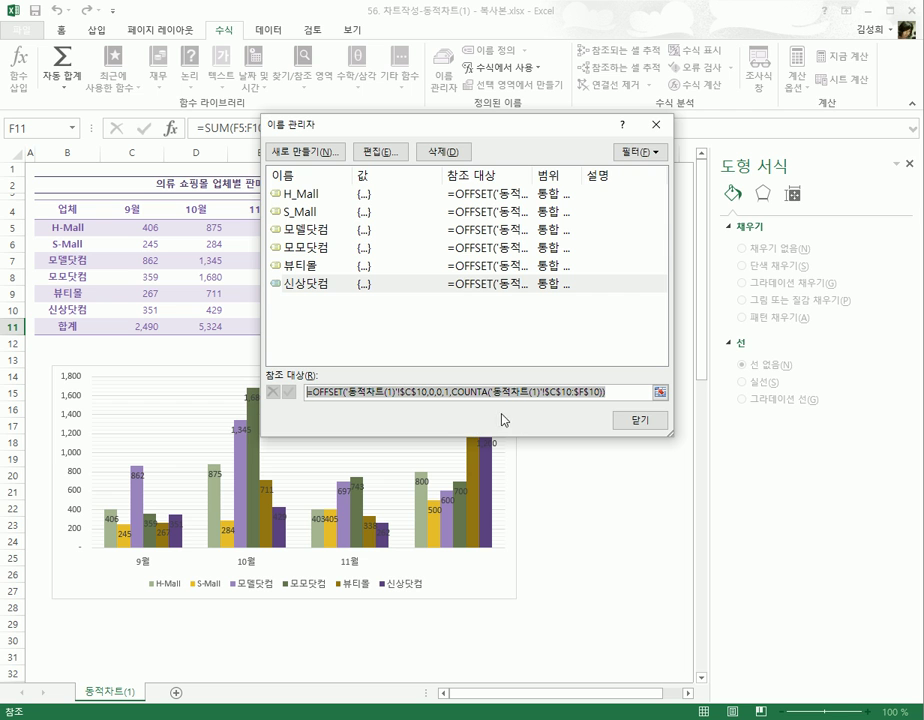
{"action": "left_click", "coordinate": [656, 125]}
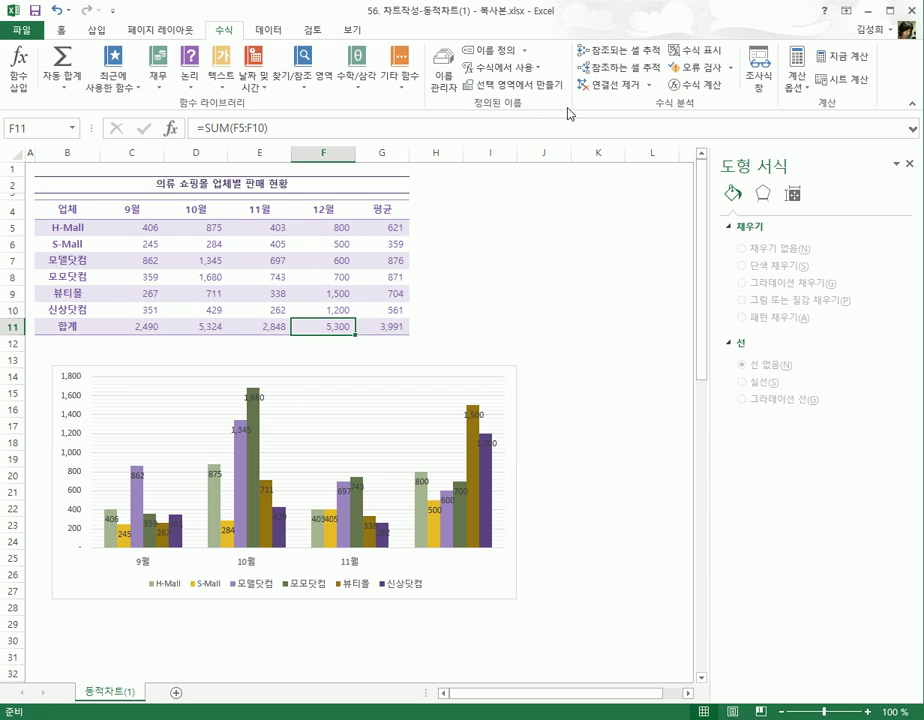
- Start a new workbook-scope defined name 월항목 and replace its reference with the copied OFFSET/COUNTA formula
{"action": "left_click", "coordinate": [497, 51]}
{"action": "left_click_drag", "start_coordinate": [450, 179], "coordinate": [428, 308]}
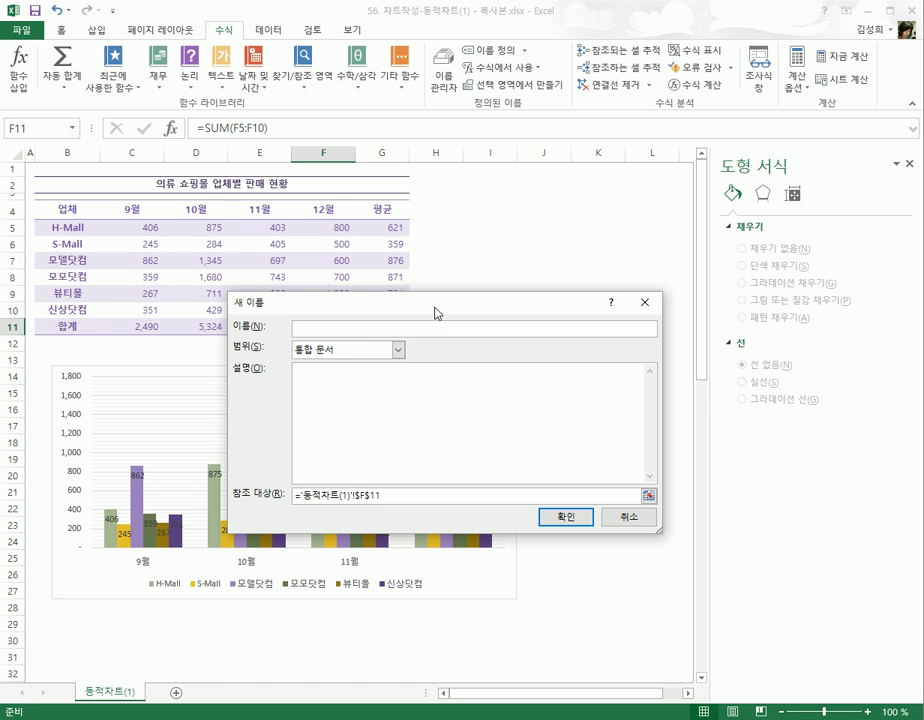
{"action": "type", "text": "월항목"}
{"action": "left_click", "coordinate": [381, 498]}
{"action": "left_click_drag", "start_coordinate": [386, 499], "coordinate": [266, 504]}
{"action": "key", "text": "ctrl+v"}
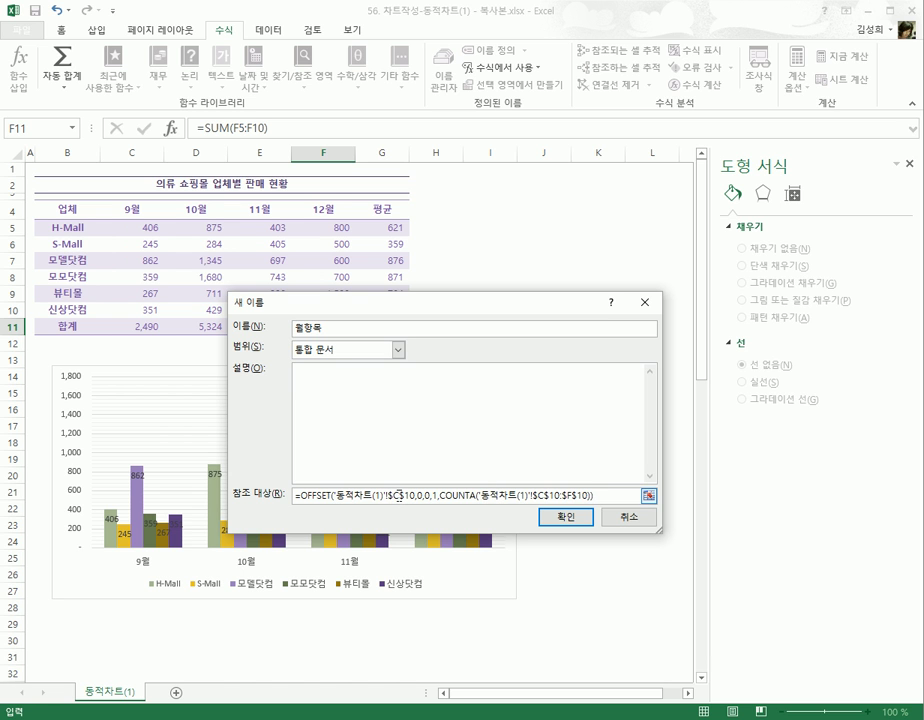
- Change the row 10 references in the 월항목 formula to row 4, starting at $C$4, and save the name
{"action": "key", "text": "BackSpace"}
{"action": "key", "text": "BackSpace"}
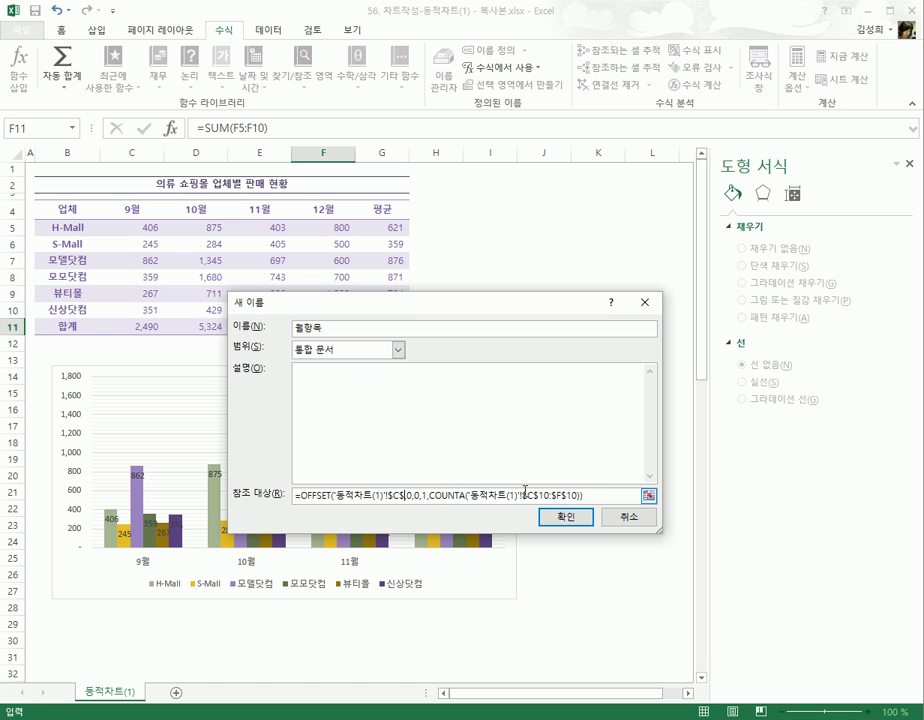
{"action": "type", "text": "4"}
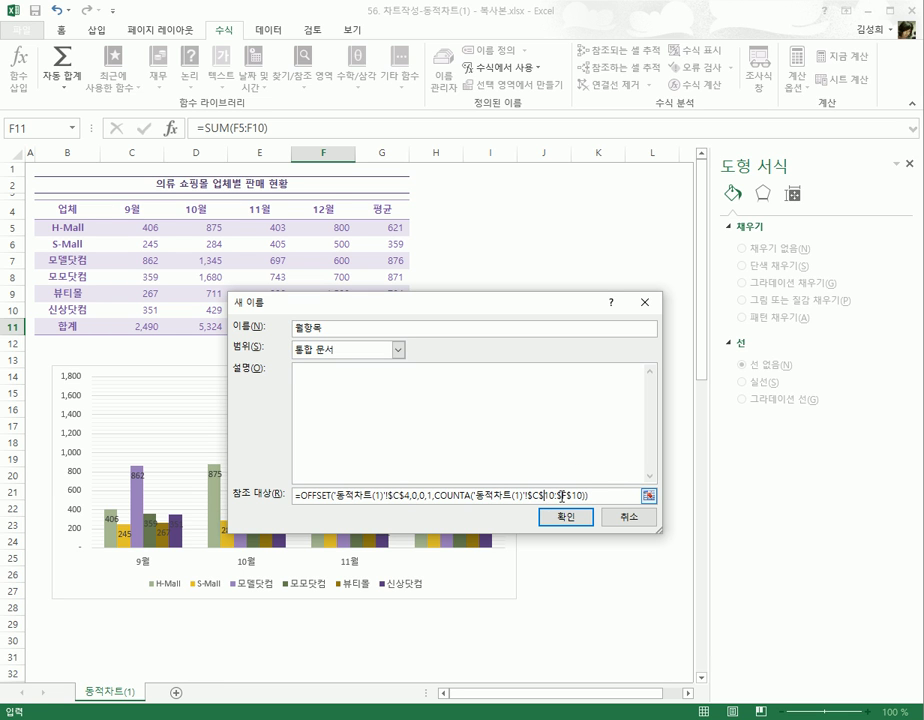
{"action": "key", "text": "BackSpace"}
{"action": "key", "text": "BackSpace"}
{"action": "key", "text": "BackSpace"}
{"action": "type", "text": "4"}
{"action": "left_click", "coordinate": [572, 516]}
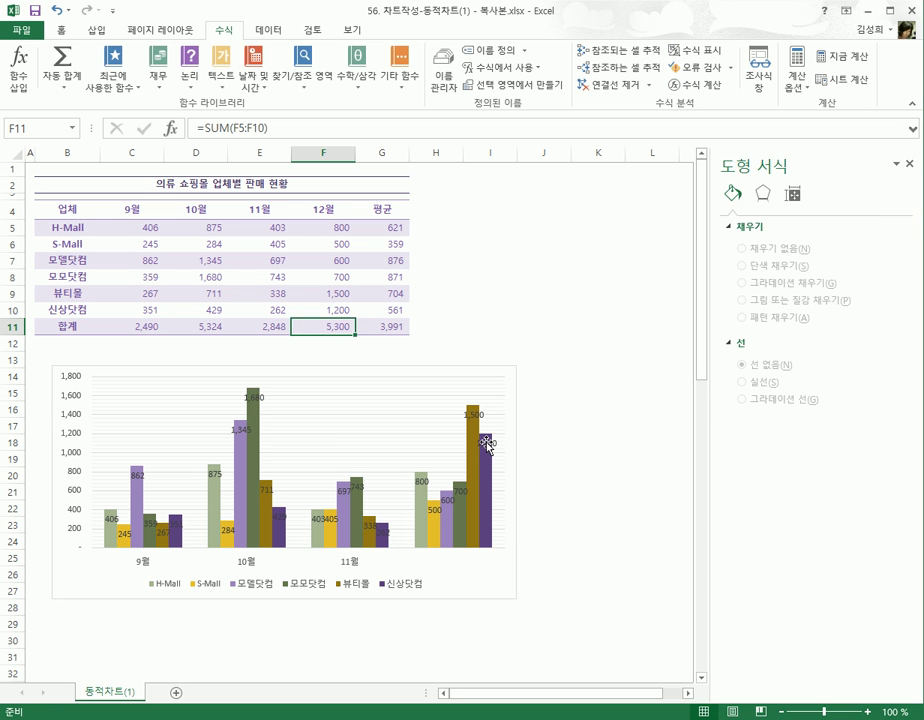
- Set the chart's horizontal axis label range to the defined name 월항목 in the data source settings and apply it
{"action": "left_click", "coordinate": [428, 372]}
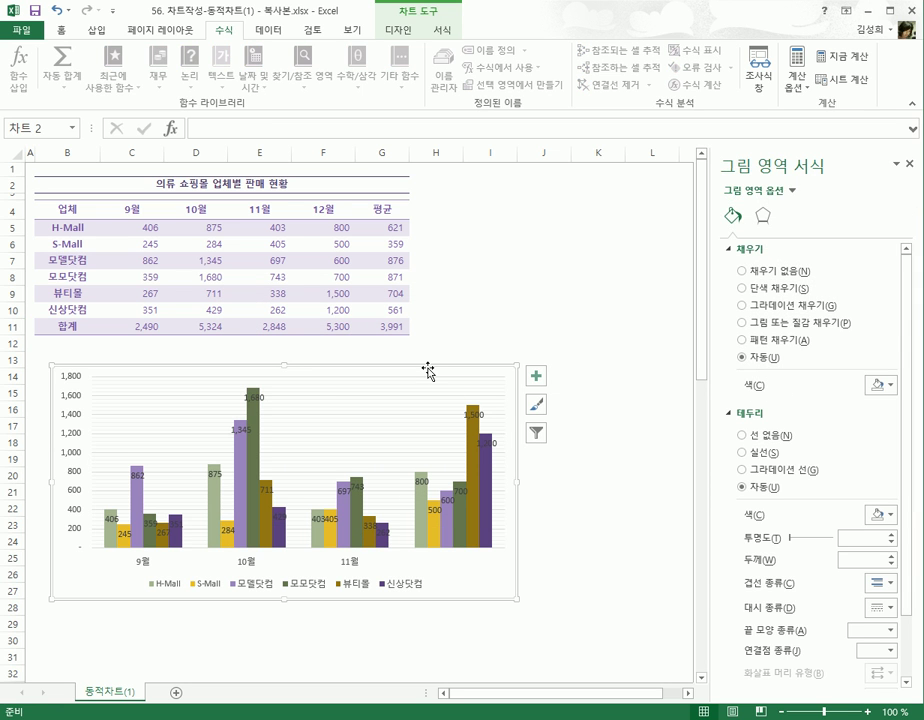
{"action": "left_click", "coordinate": [408, 32]}
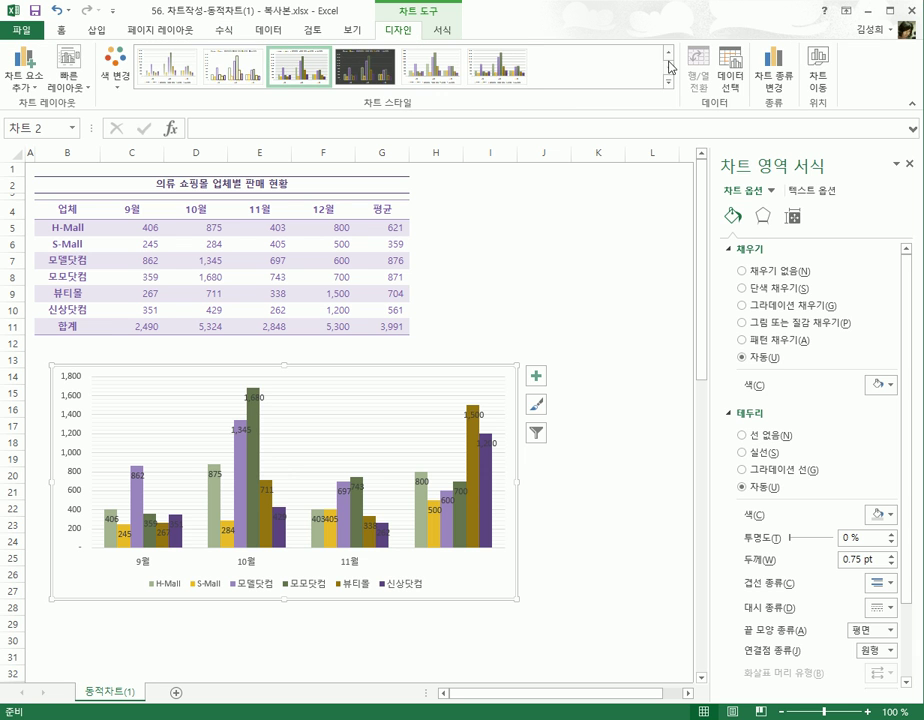
{"action": "left_click", "coordinate": [730, 78]}
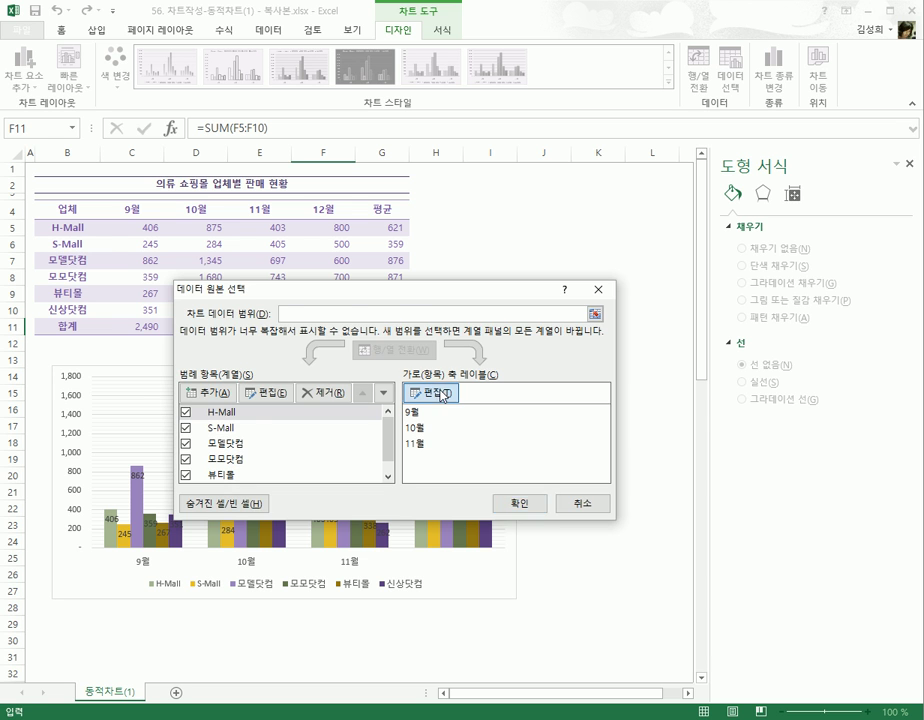
{"action": "left_click", "coordinate": [446, 394]}
{"action": "left_click_drag", "start_coordinate": [443, 452], "coordinate": [390, 451]}
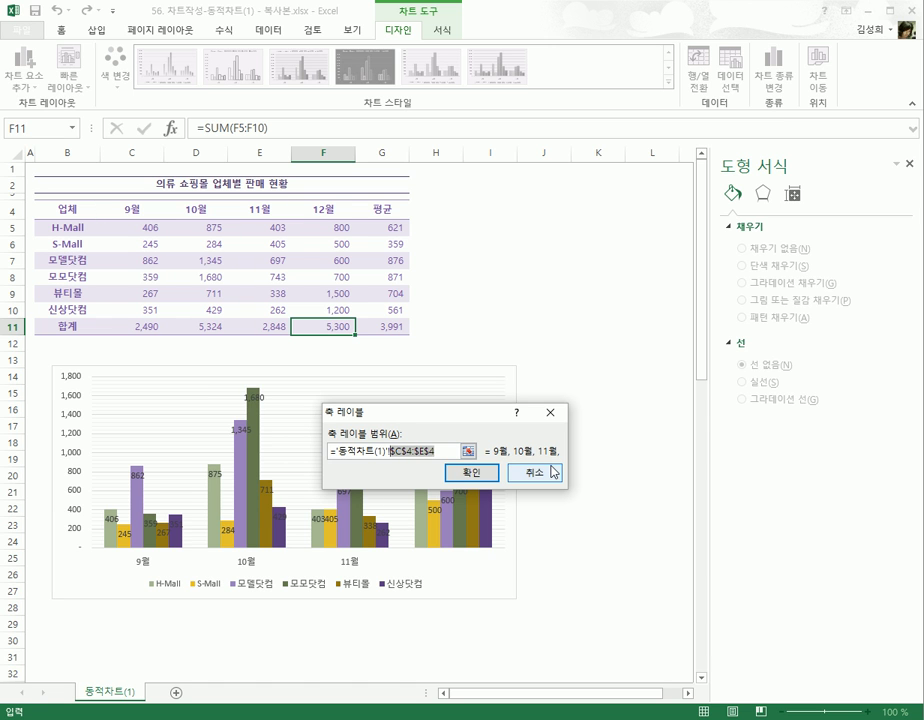
{"action": "type", "text": "월"}
{"action": "left_click", "coordinate": [476, 472]}
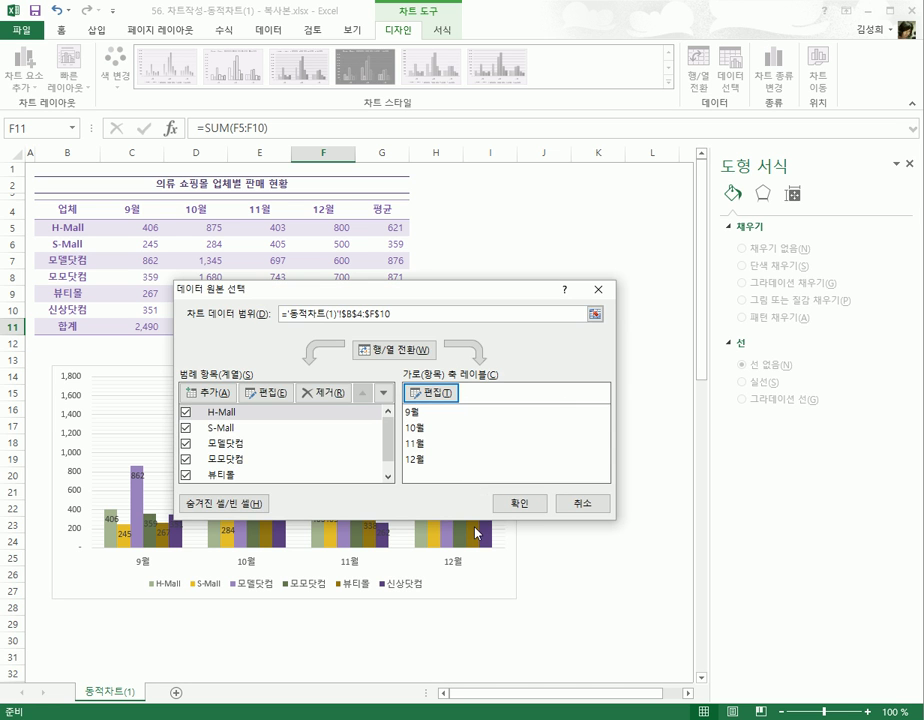
{"action": "left_click", "coordinate": [528, 504]}
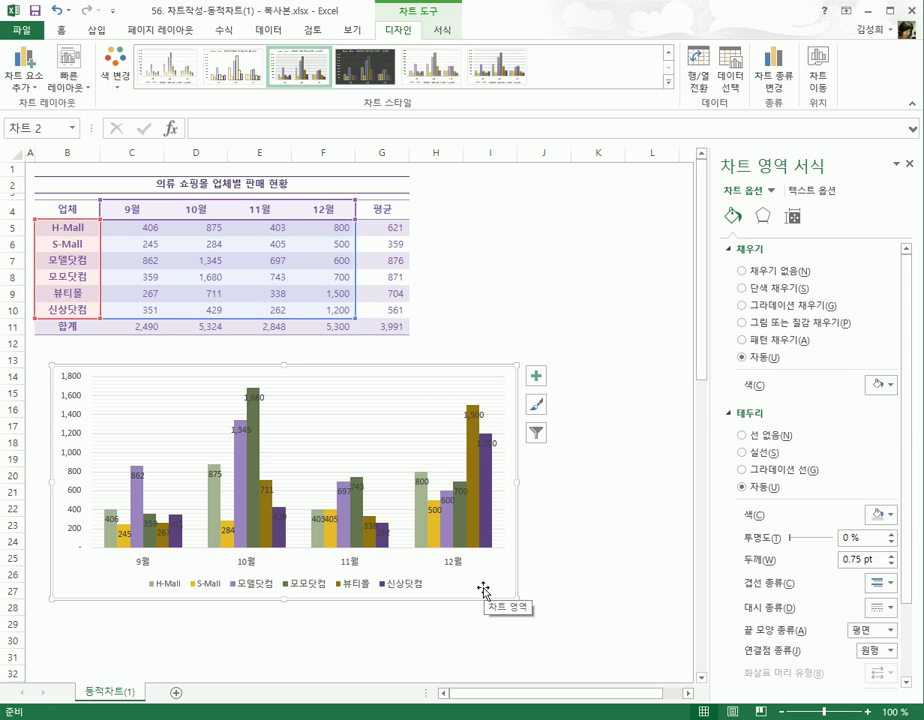